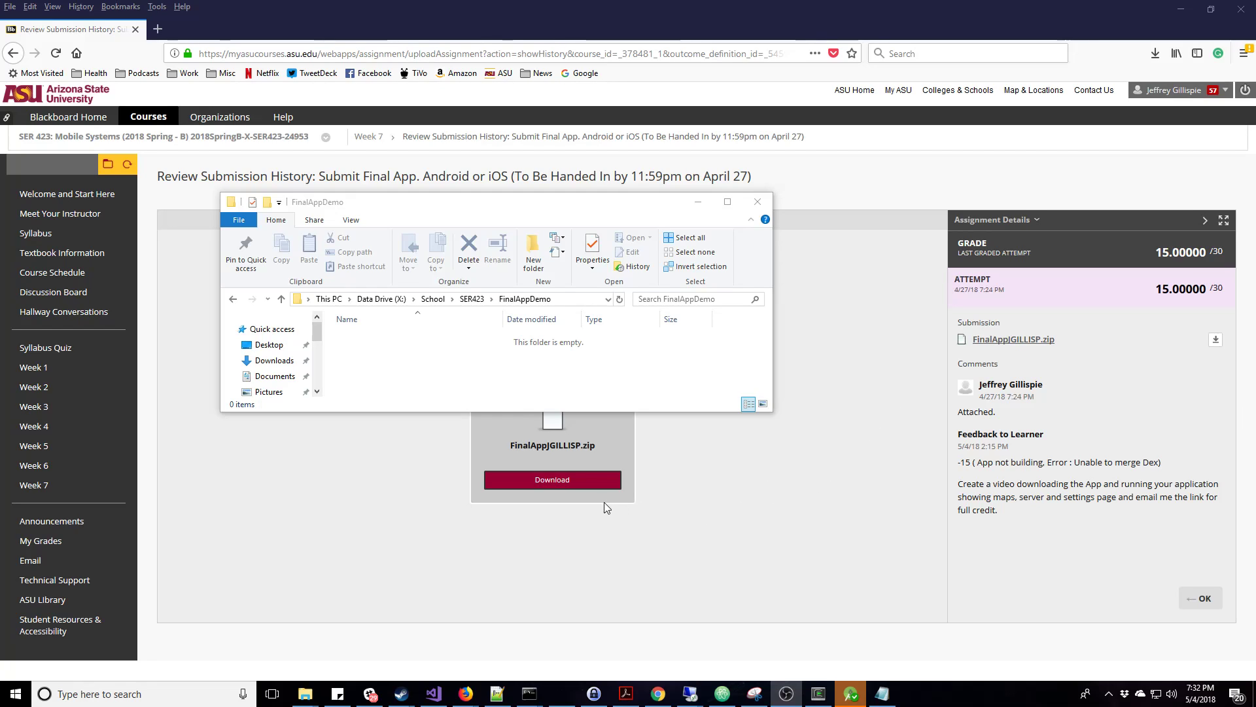
# Save FinalAppJGILLISP.zip into the FinalAppDemo folder and show the recent downloads list
pyautogui.rightClick(584, 486)
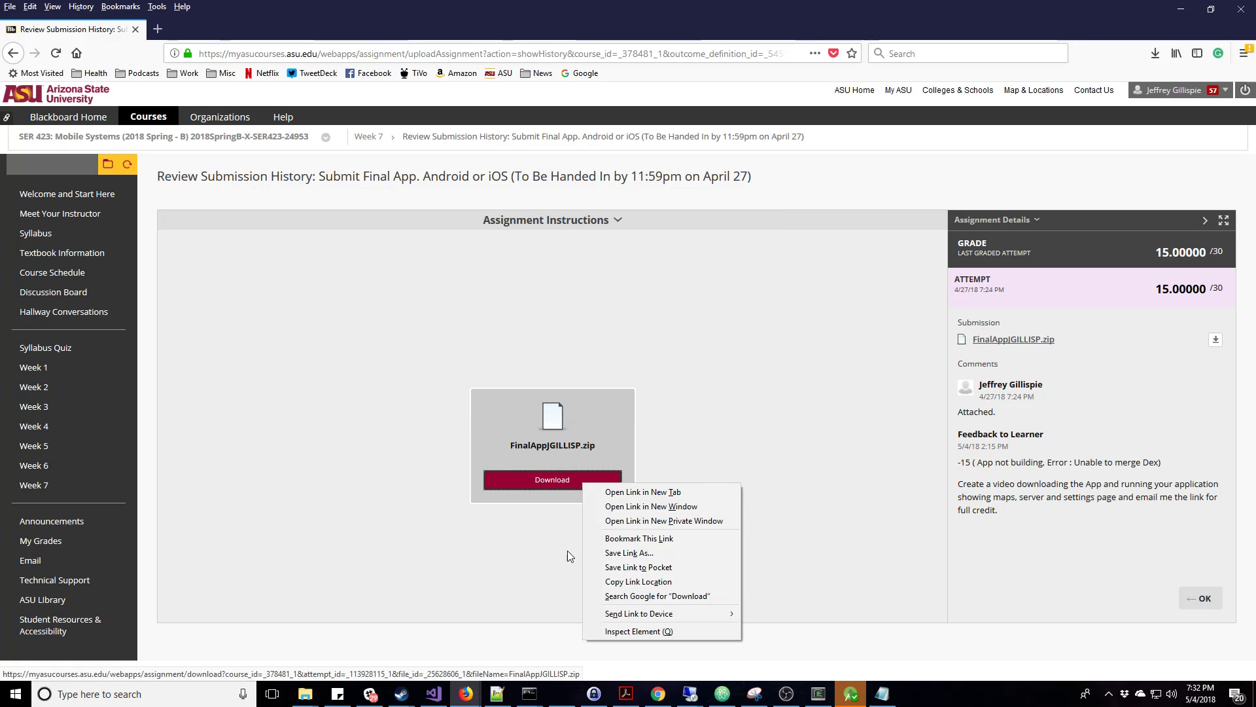
pyautogui.click(621, 553)
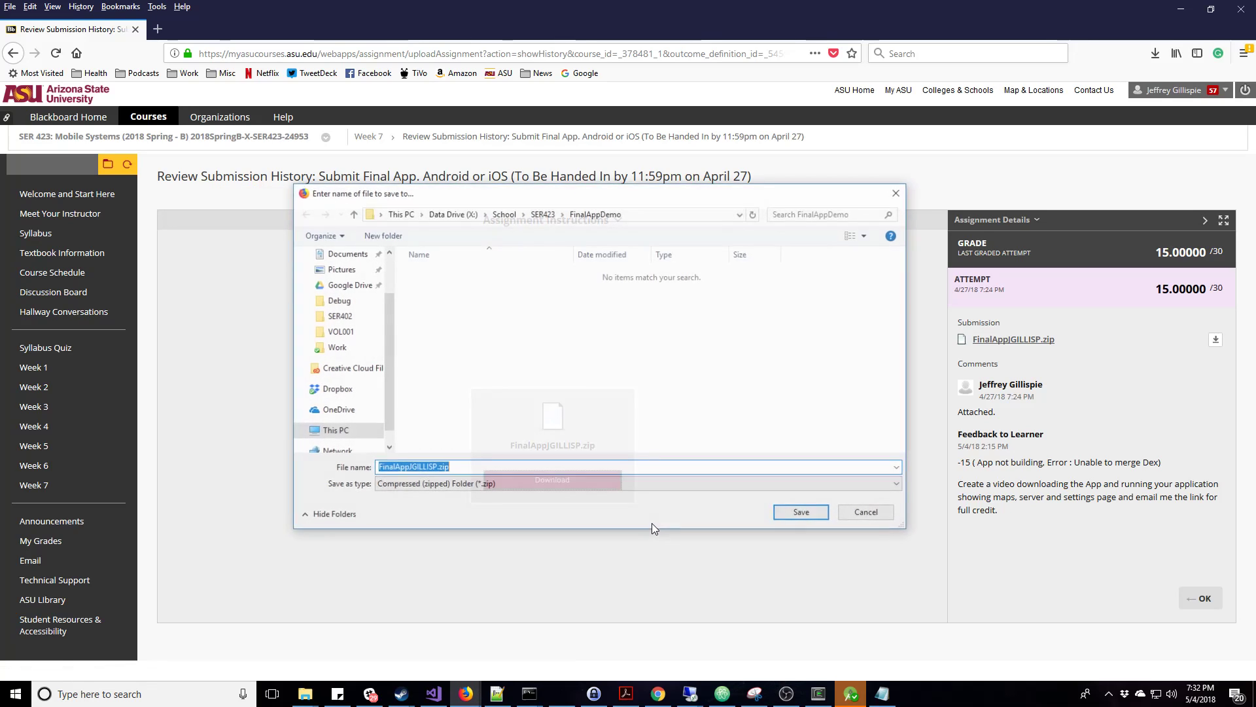
pyautogui.click(801, 516)
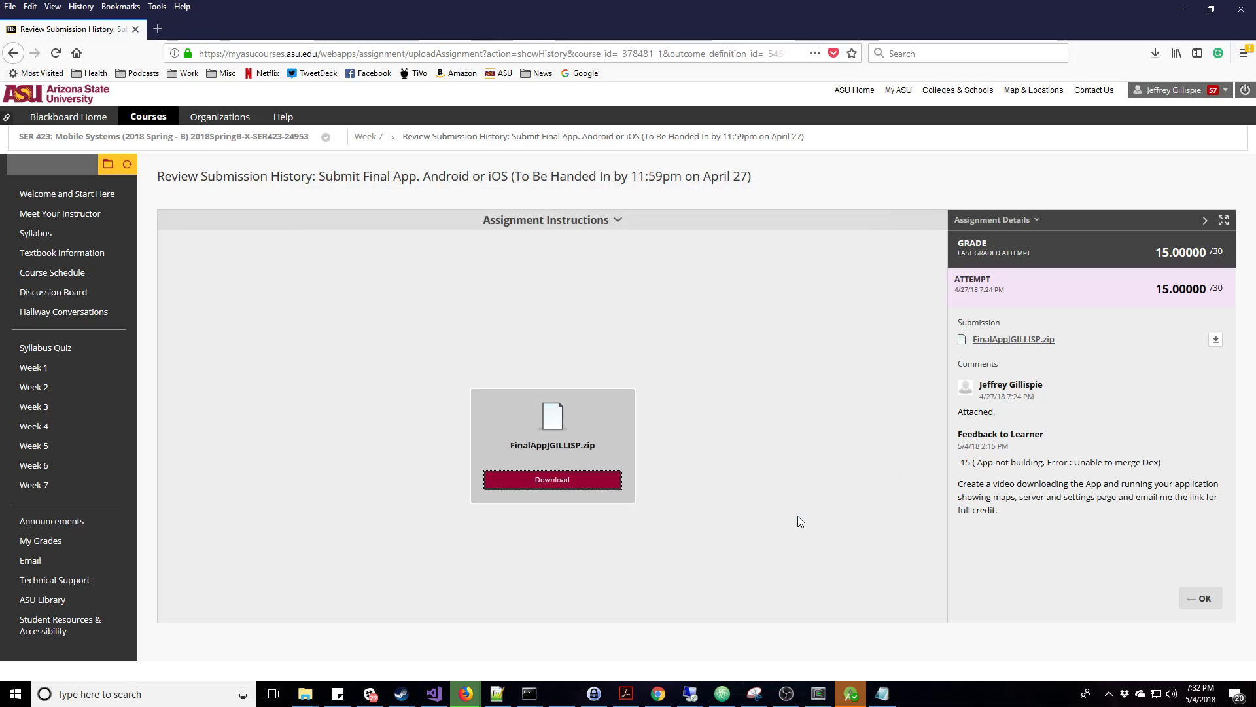
pyautogui.click(1149, 56)
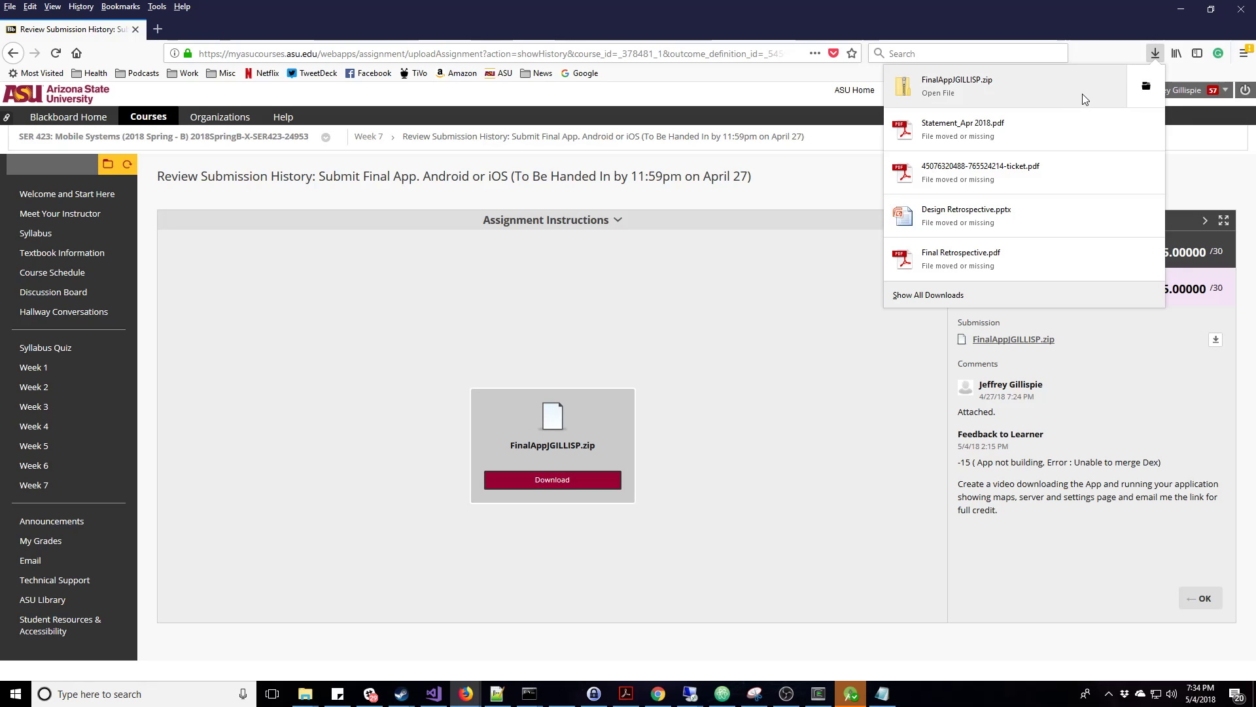
pyautogui.click(1145, 89)
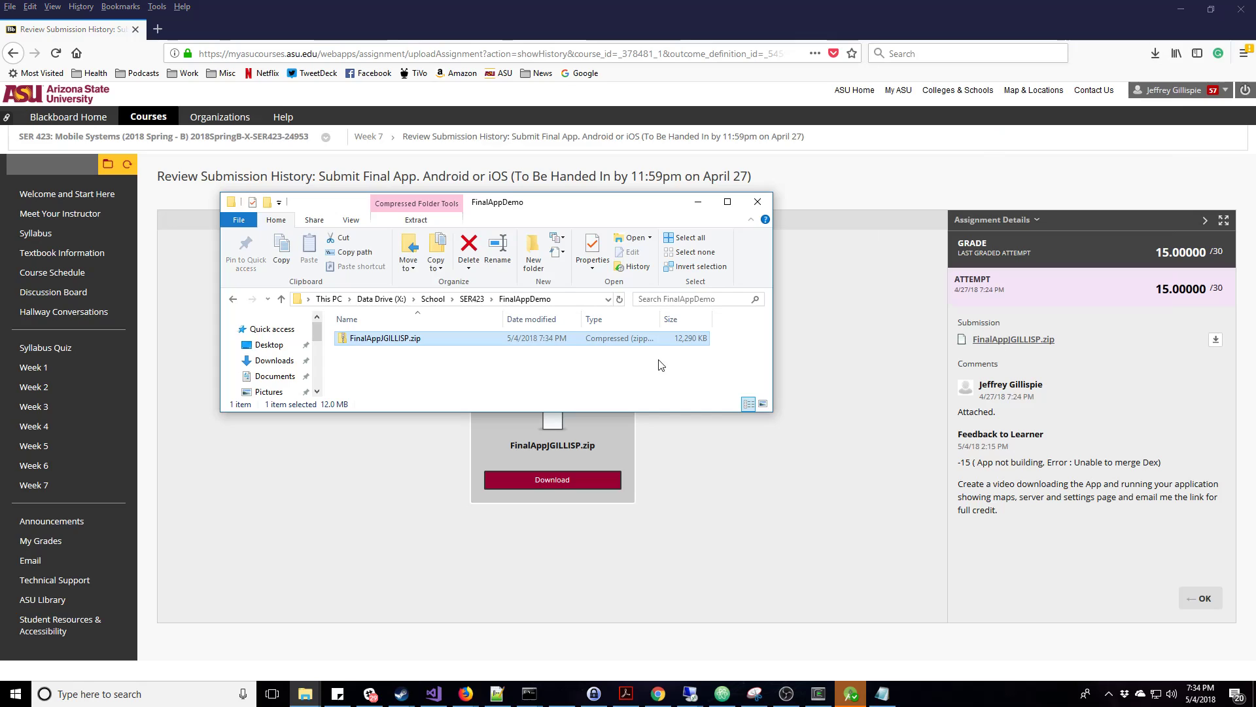
pyautogui.rightClick(431, 345)
pyautogui.moveTo(520, 398)
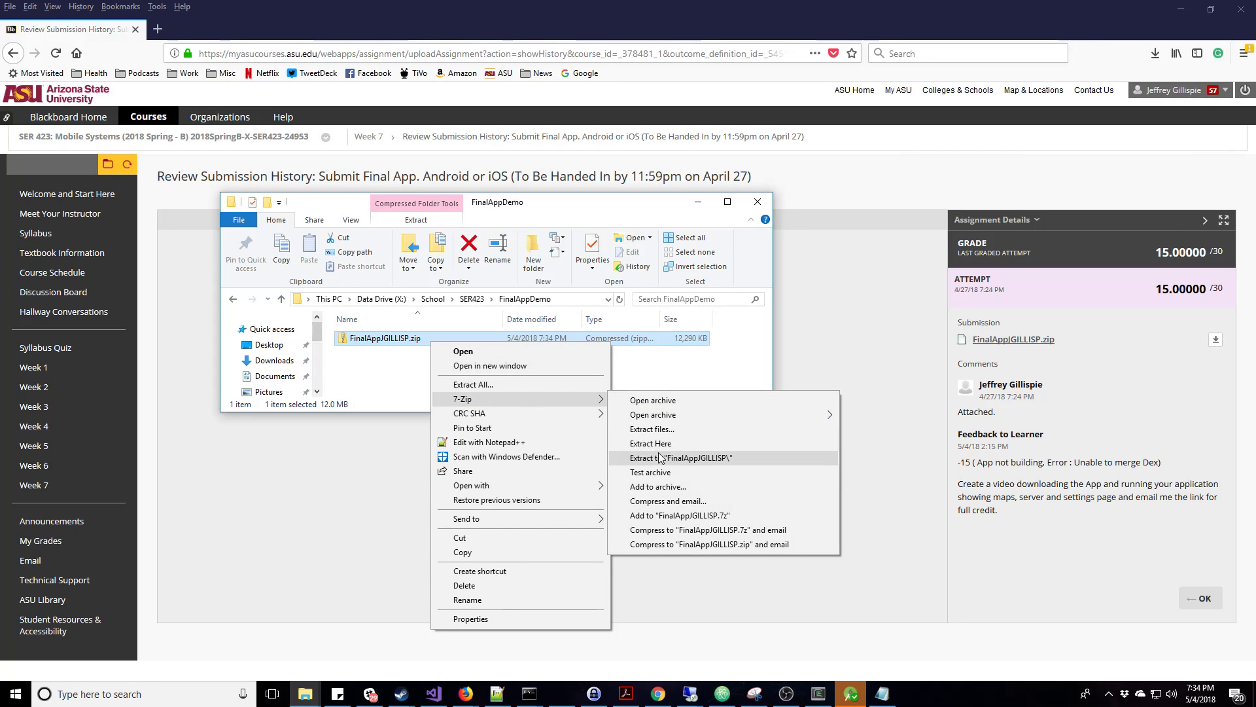
pyautogui.click(680, 457)
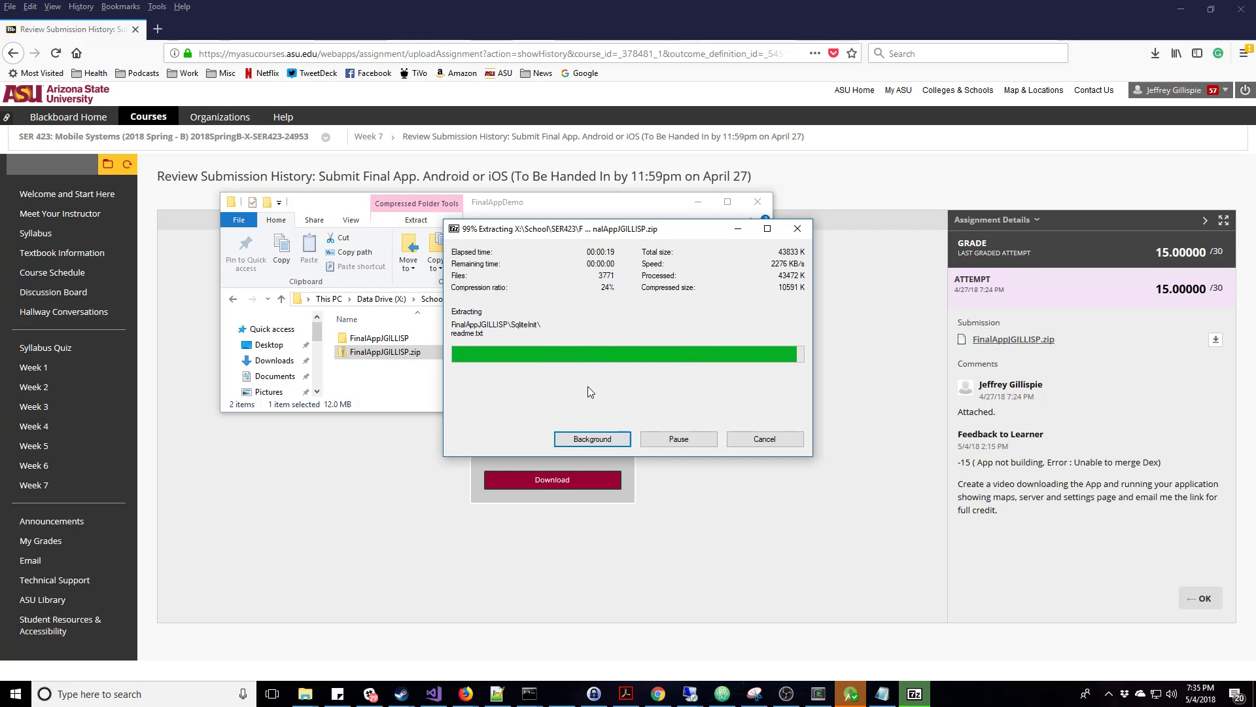
# Open the extracted FinalAppJGILLISP folder and then its FinalApp project folder
pyautogui.doubleClick(404, 339)
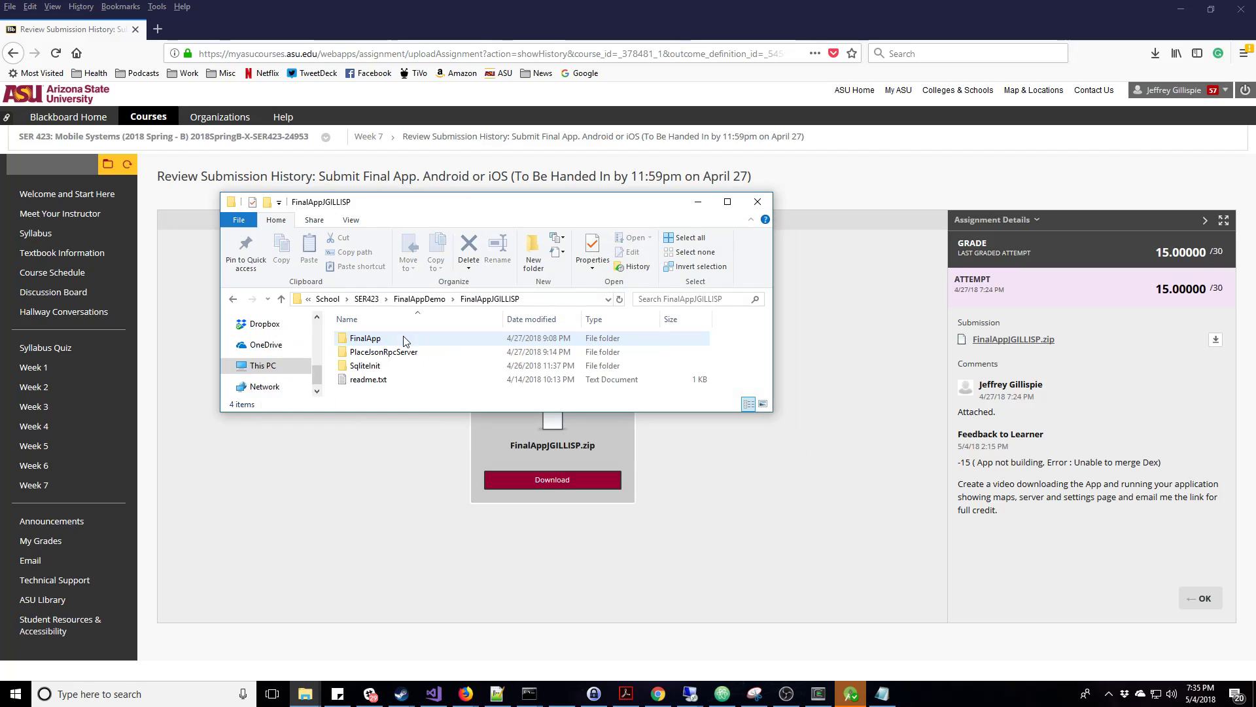
pyautogui.click(375, 342)
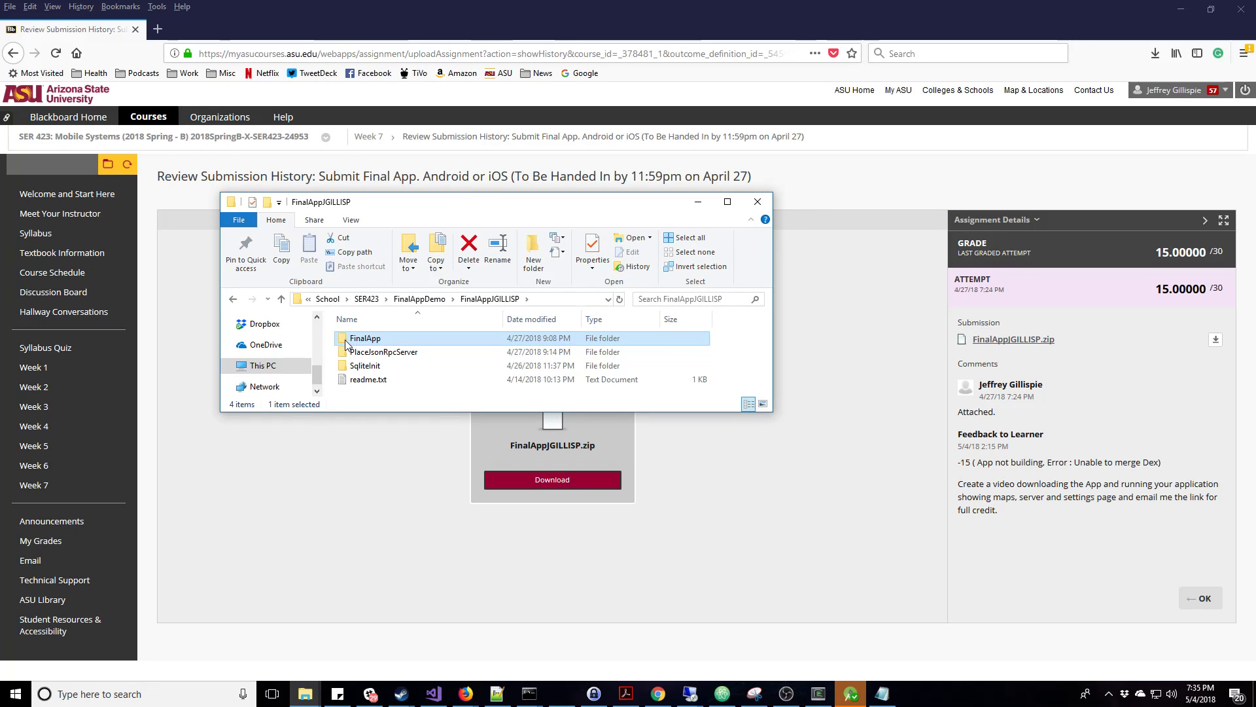
pyautogui.doubleClick(346, 342)
# Copy the FinalApp folder's full path from the address bar and return to Android Studio
pyautogui.click(585, 301)
pyautogui.rightClick(585, 302)
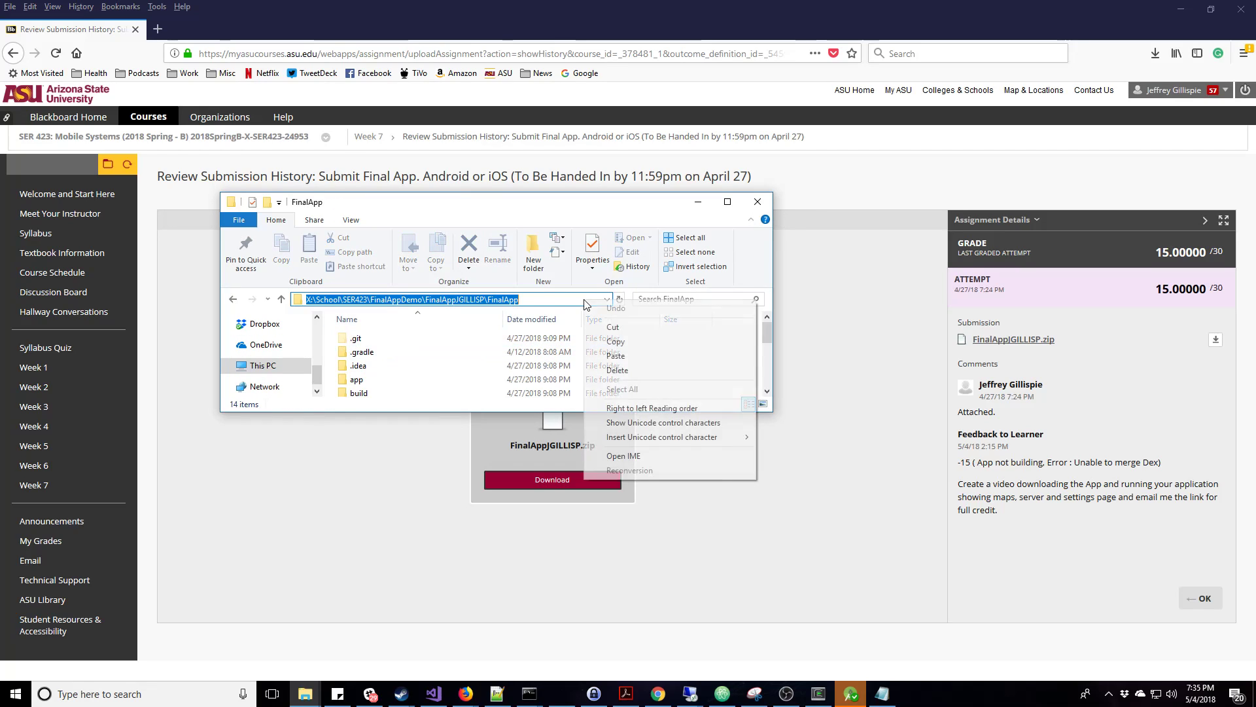
pyautogui.click(614, 339)
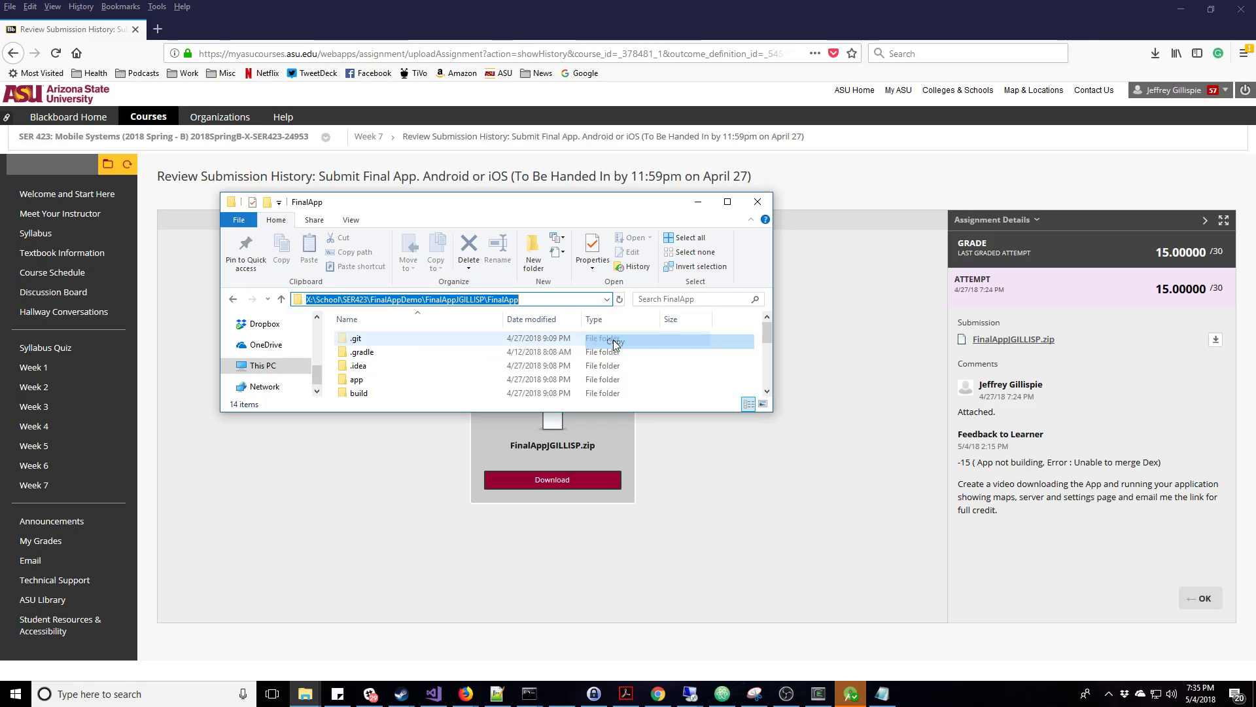
pyautogui.click(852, 695)
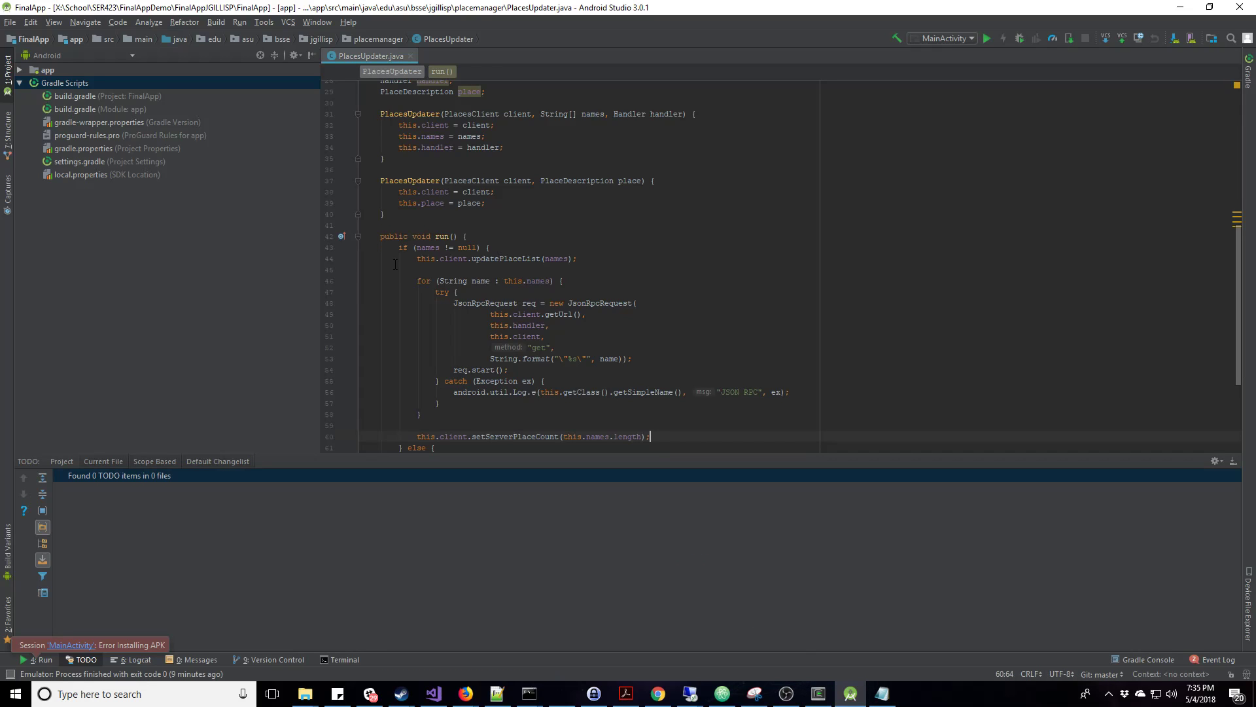
# Close the current project and open FinalApp using the pasted folder path
pyautogui.click(14, 24)
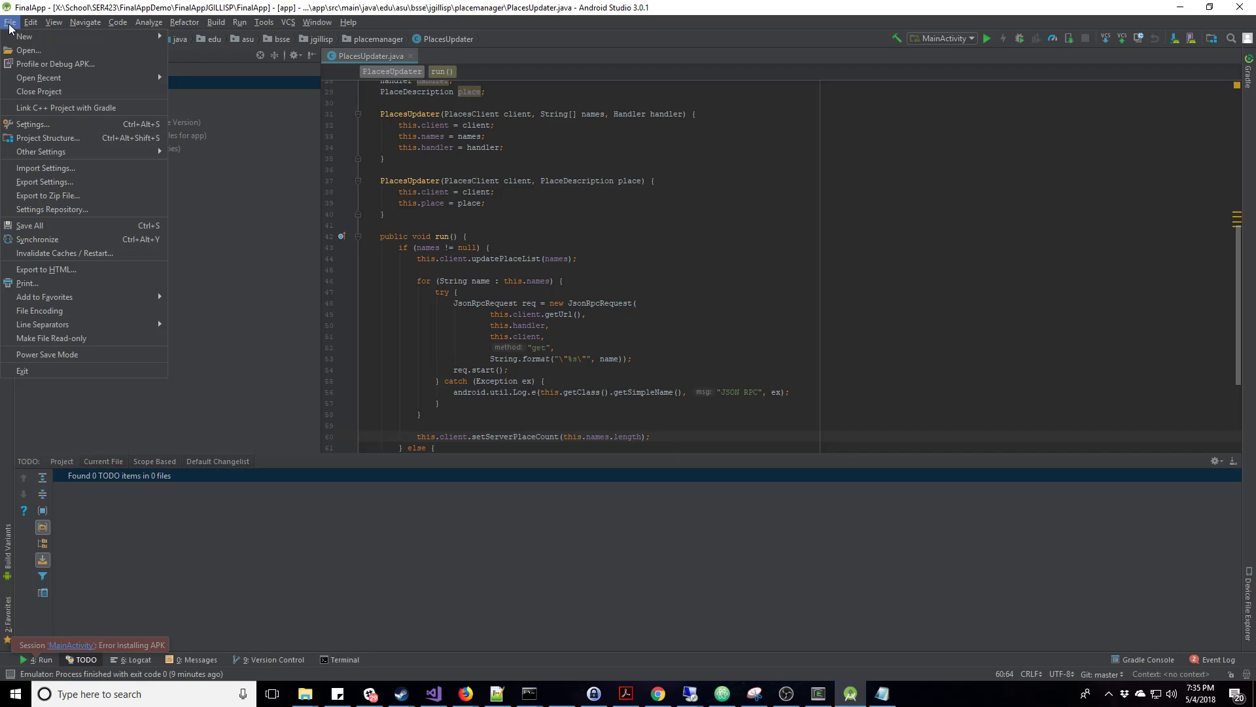
pyautogui.click(40, 90)
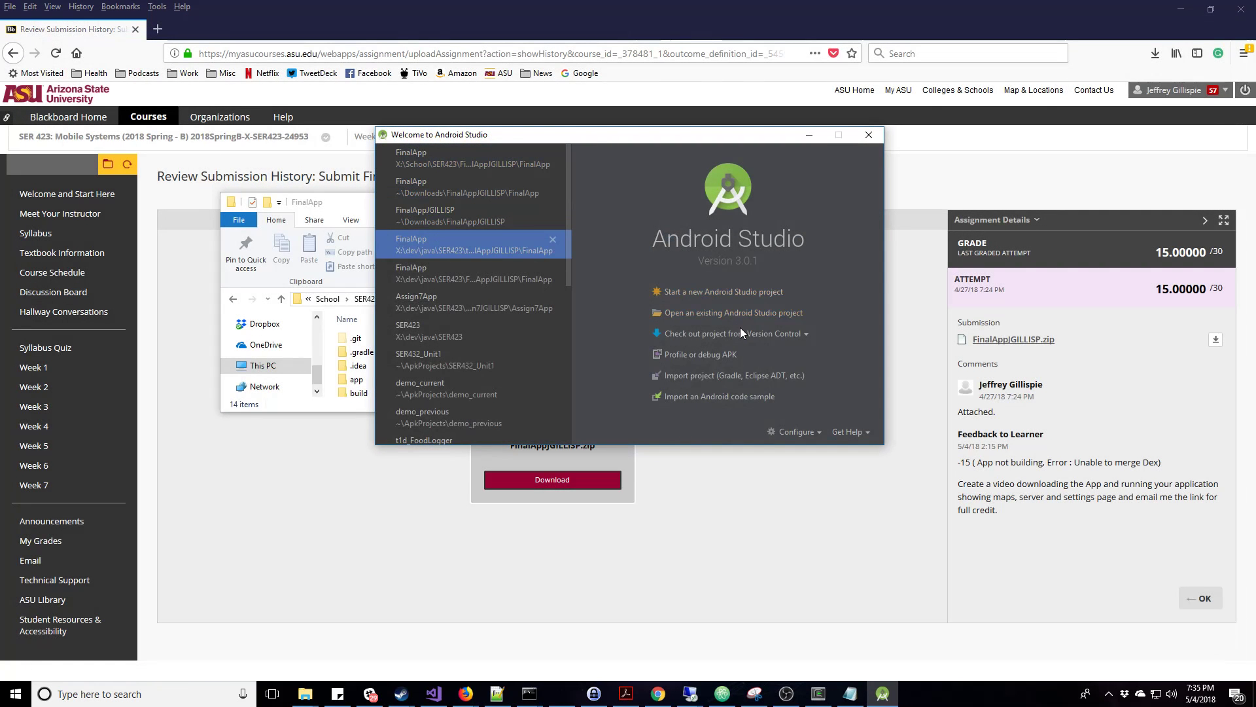
pyautogui.click(726, 315)
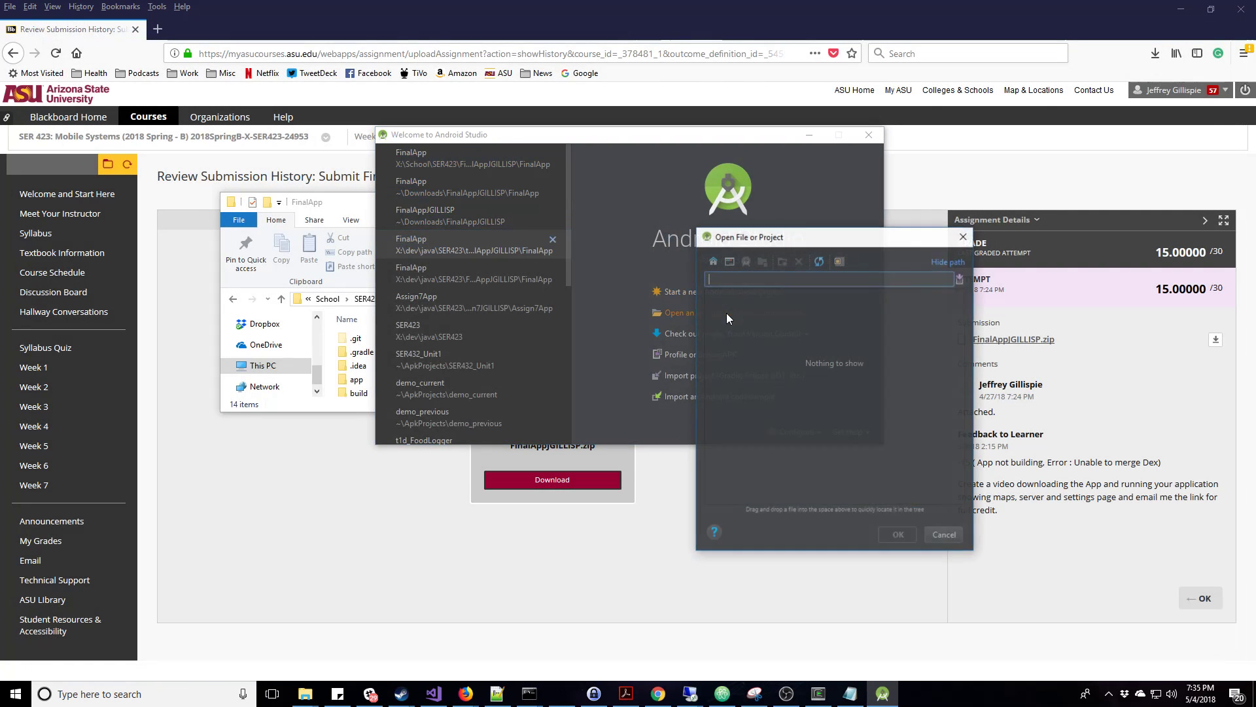
pyautogui.tripleClick(777, 281)
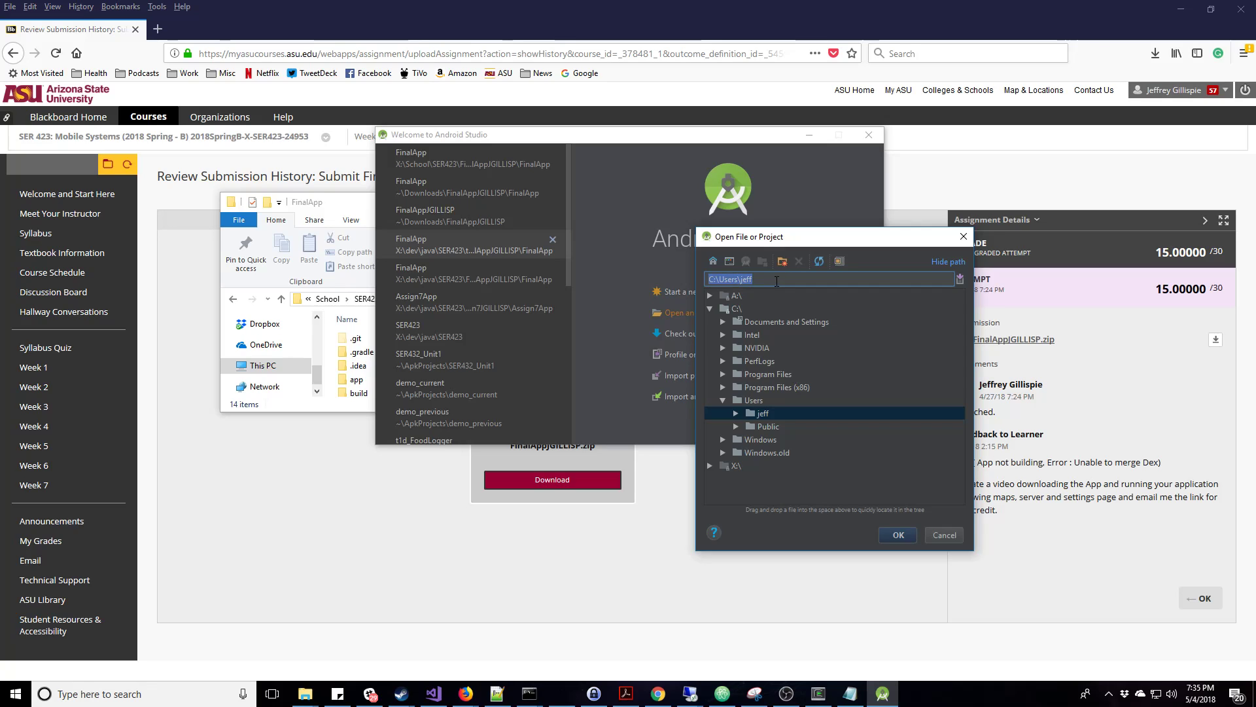
pyautogui.write('X:\\School\\SER423\\FinalAppDemo\\FinalAppJGILLISP\\FinalApp')
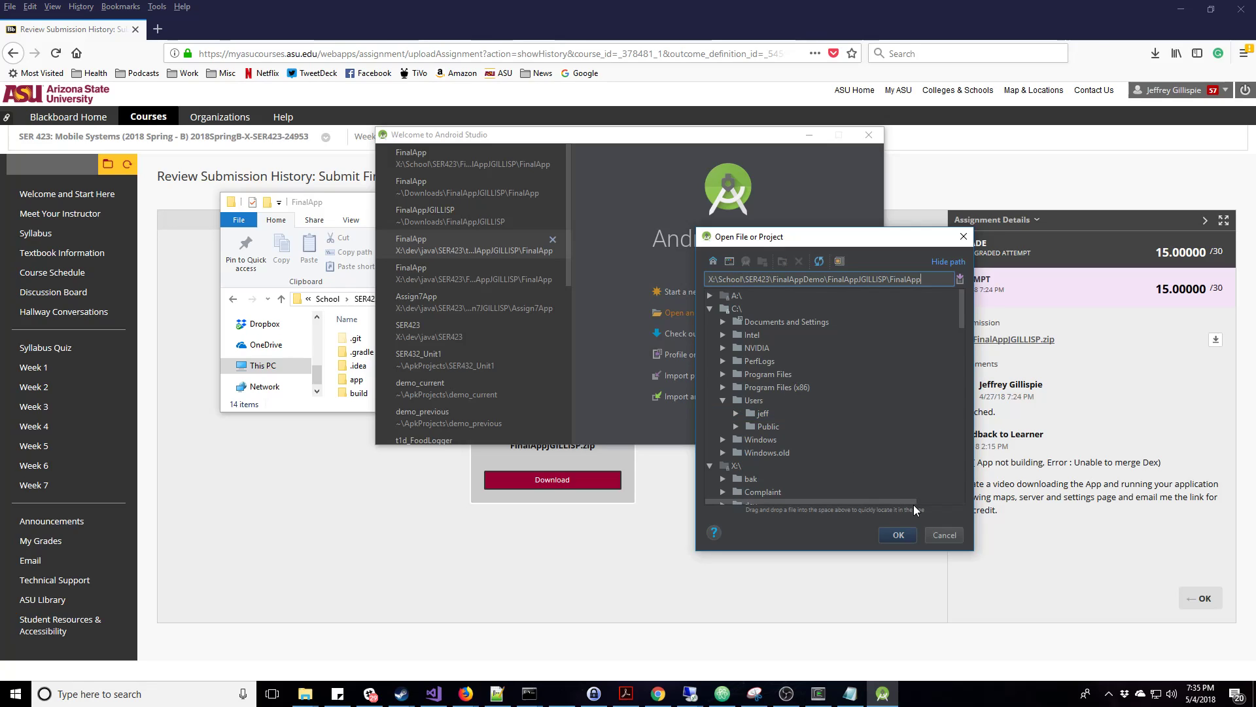
pyautogui.click(899, 535)
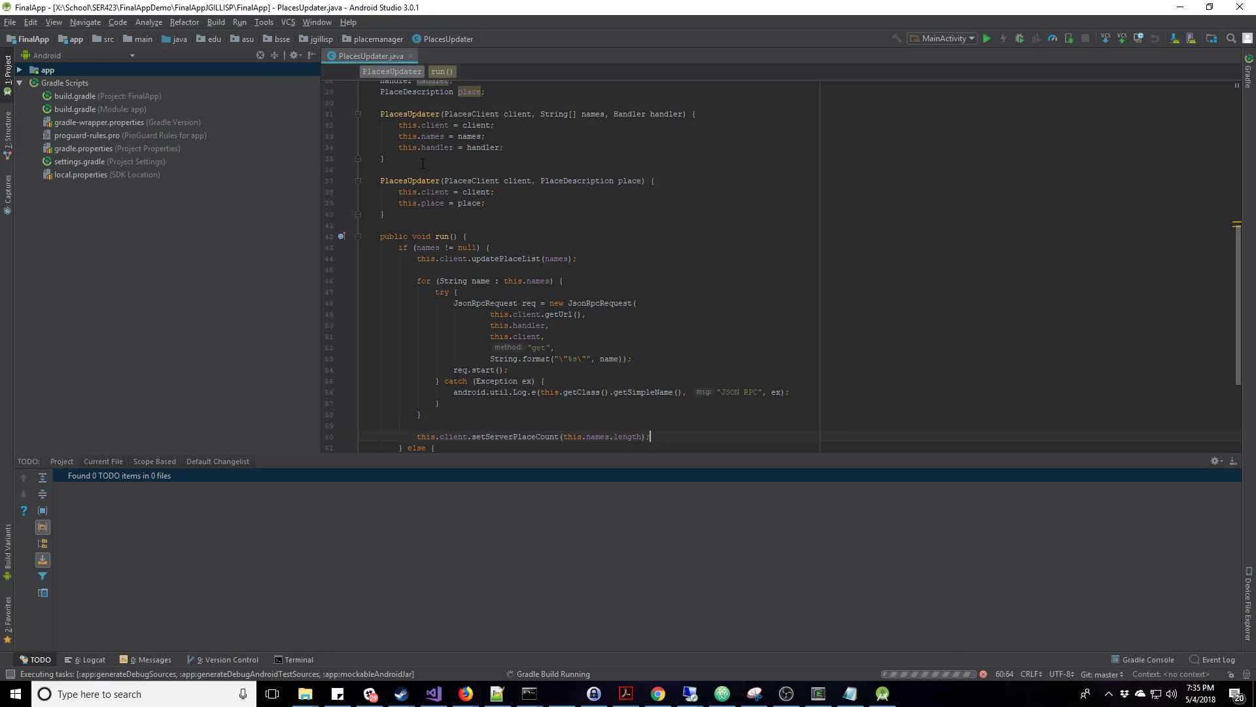
# Run java -jar placeserver.jar 8080 in Command Prompt, then minimize the console
pyautogui.click(529, 695)
pyautogui.moveTo(598, 638)
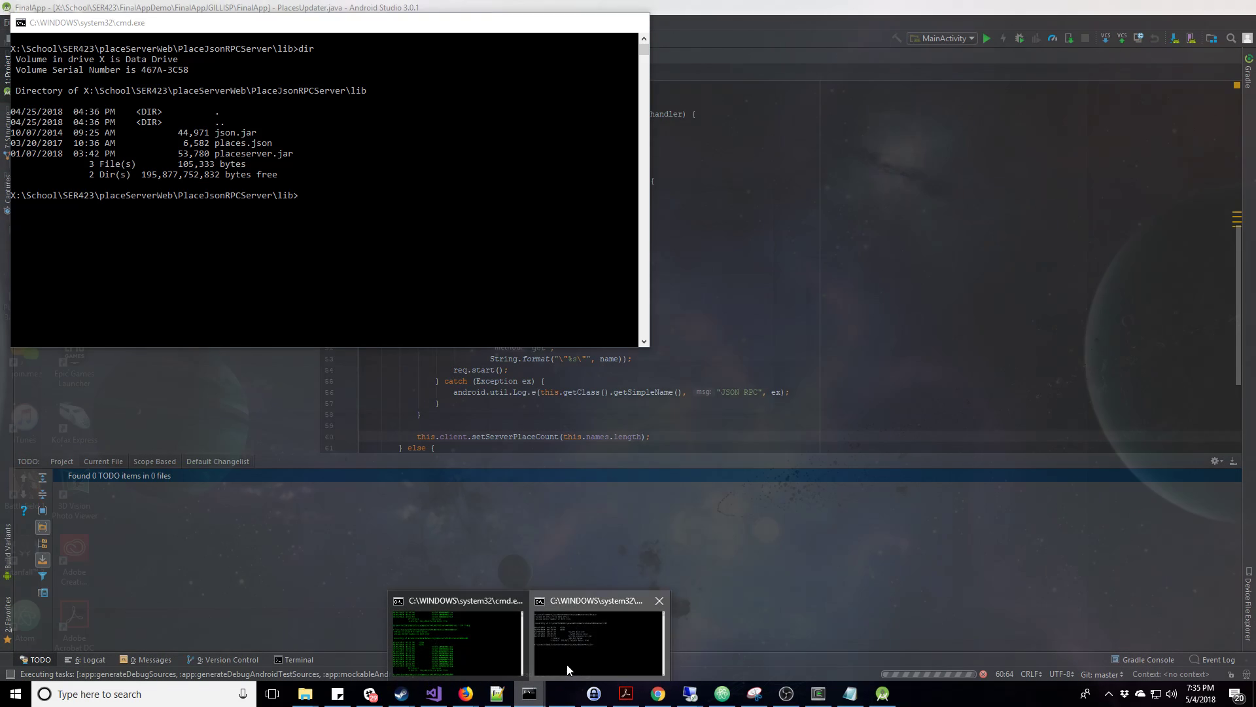
pyautogui.click(567, 669)
pyautogui.click(343, 269)
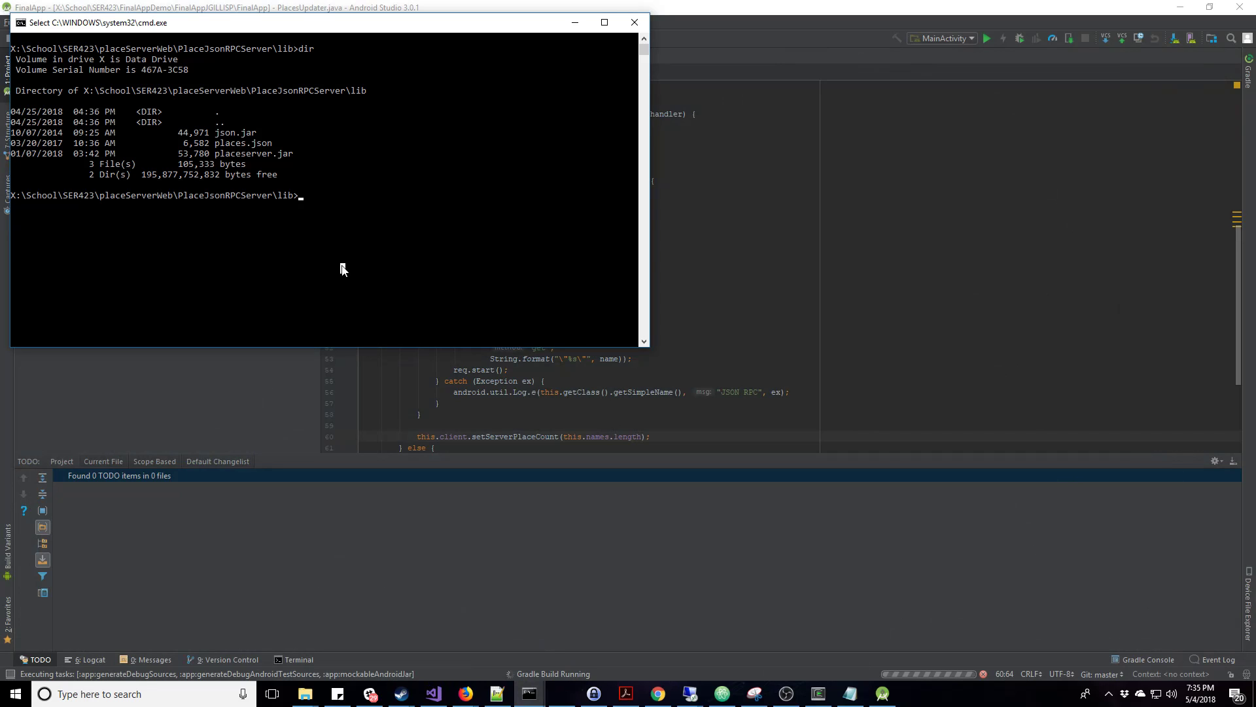
pyautogui.write('java -jar placeserver.jar 8080')
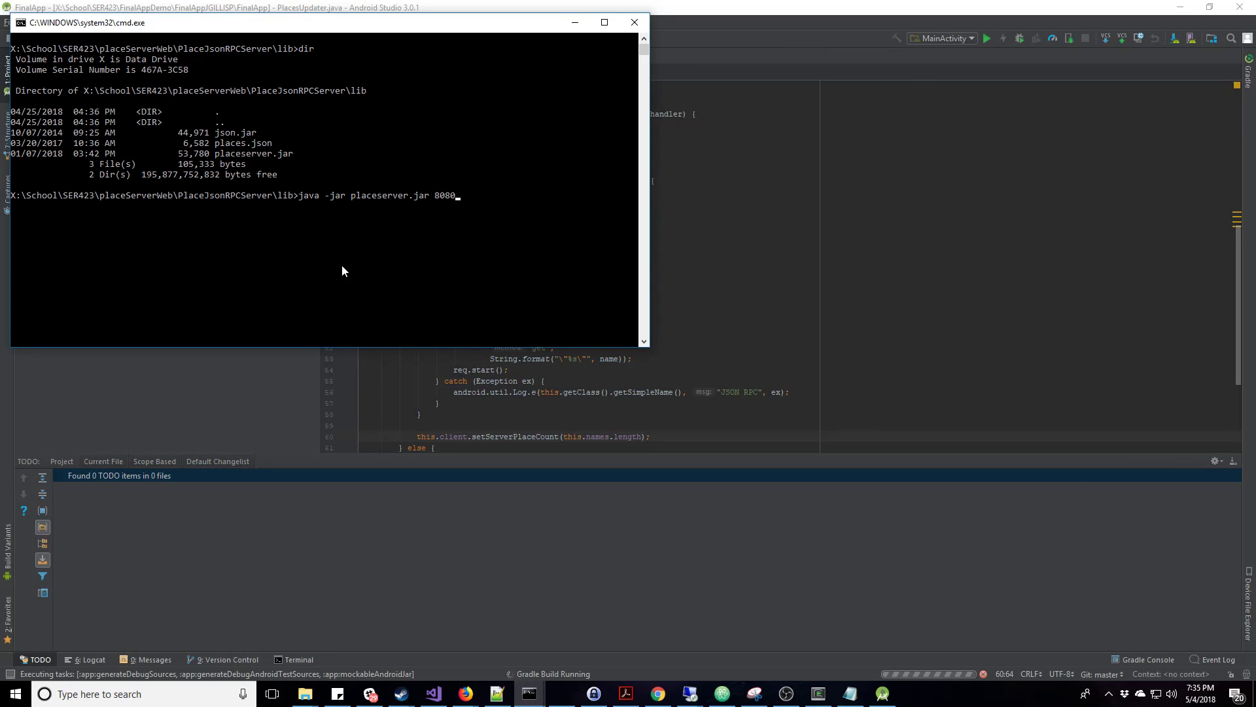
pyautogui.press('Return')
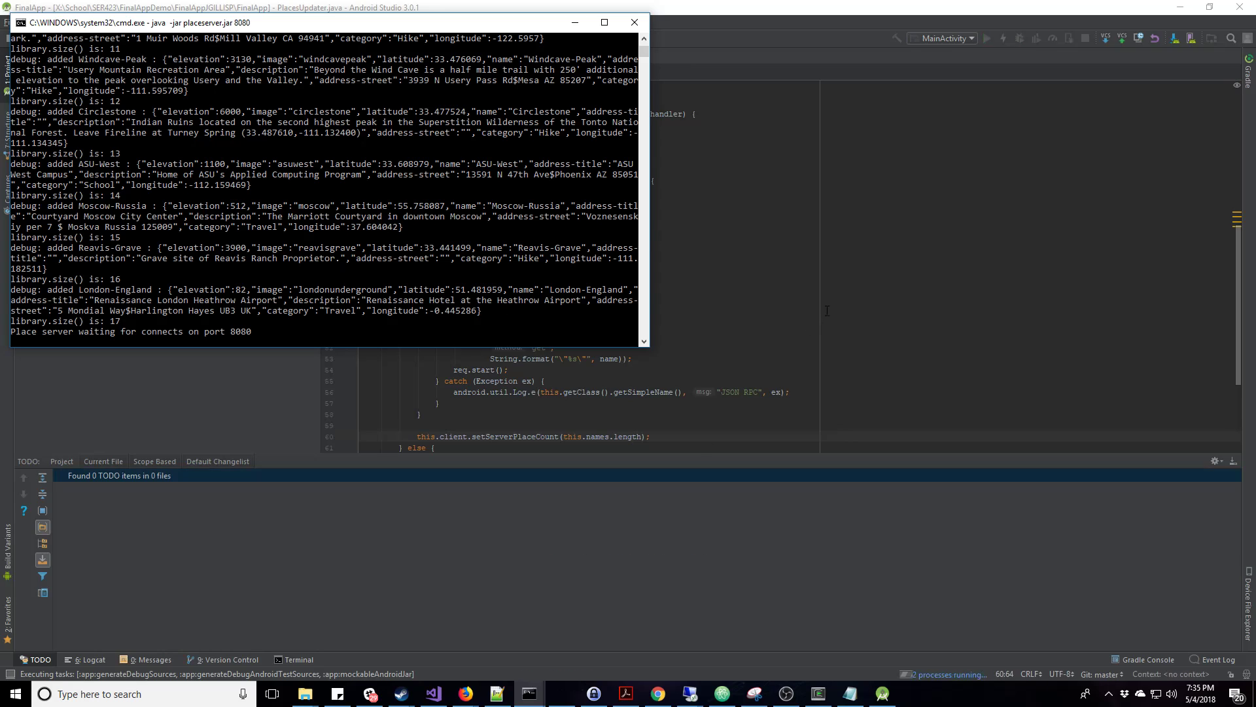
pyautogui.click(557, 570)
# Run MainActivity on the Nexus 5X API 23 (Google APIs) emulator
pyautogui.click(239, 22)
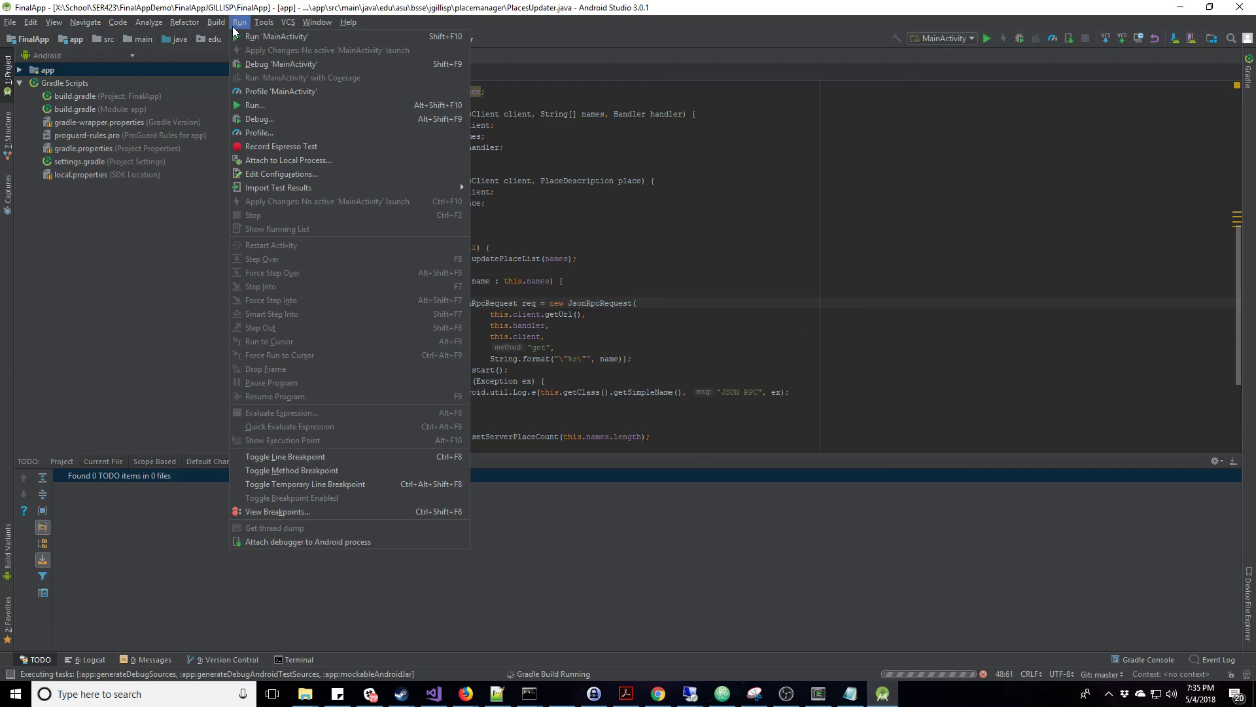
pyautogui.click(250, 47)
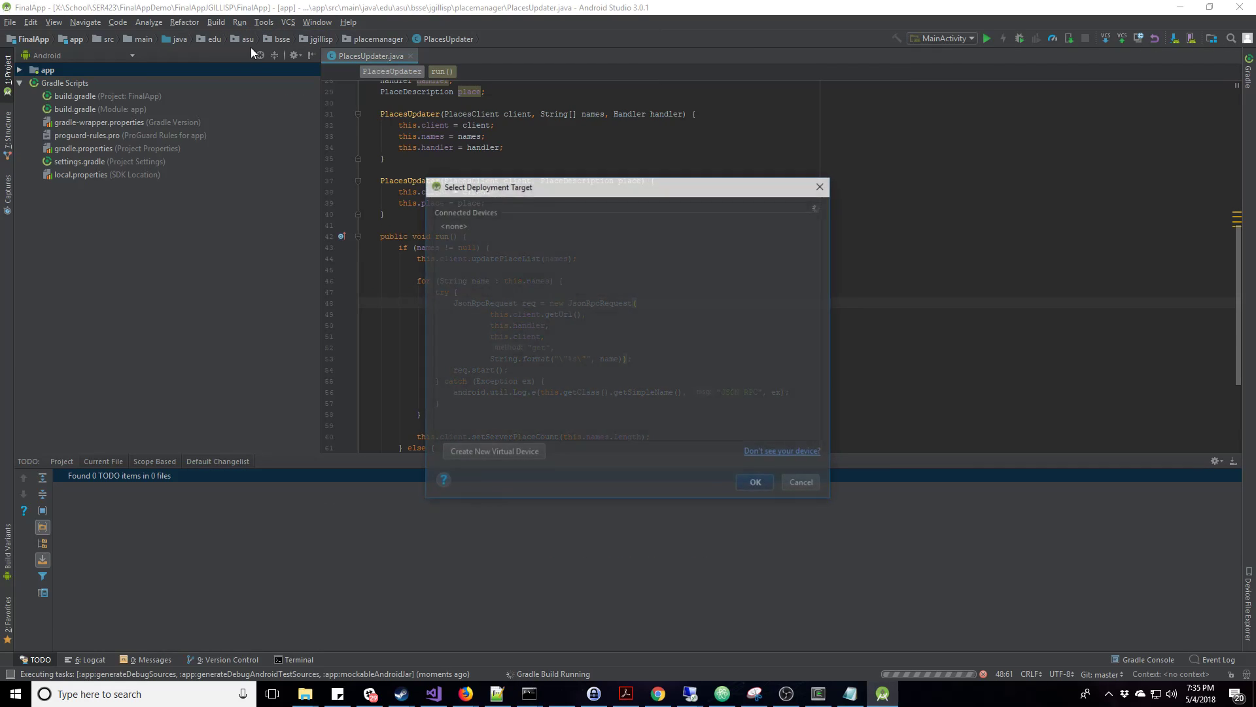
pyautogui.click(758, 484)
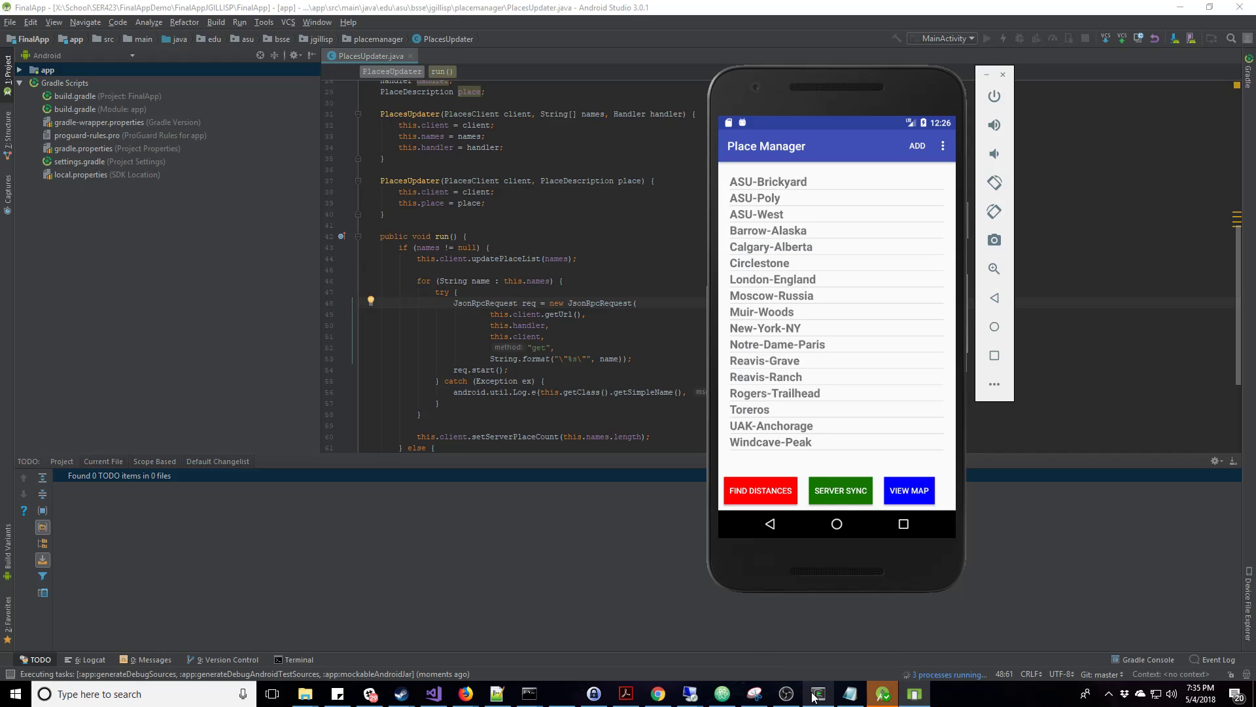
pyautogui.moveTo(528, 694)
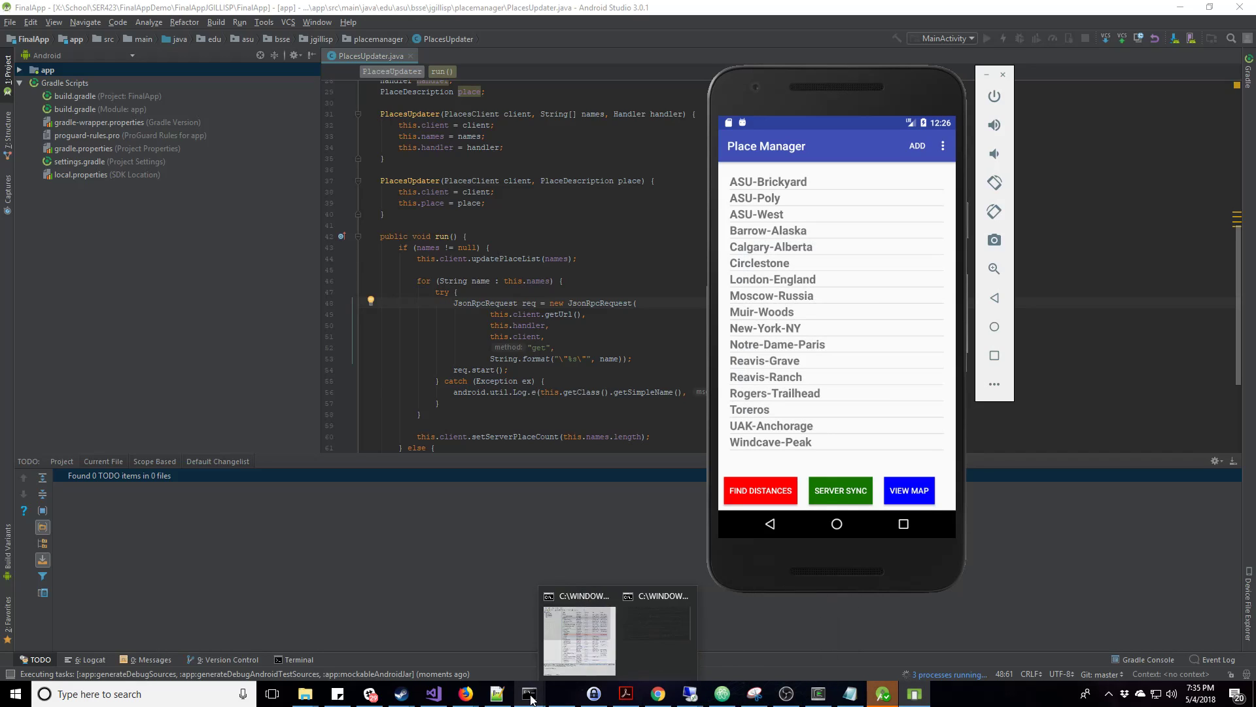
# Open a new terminal window and delete ASU-Poly in Place Manager
pyautogui.click(591, 657)
pyautogui.click(810, 693)
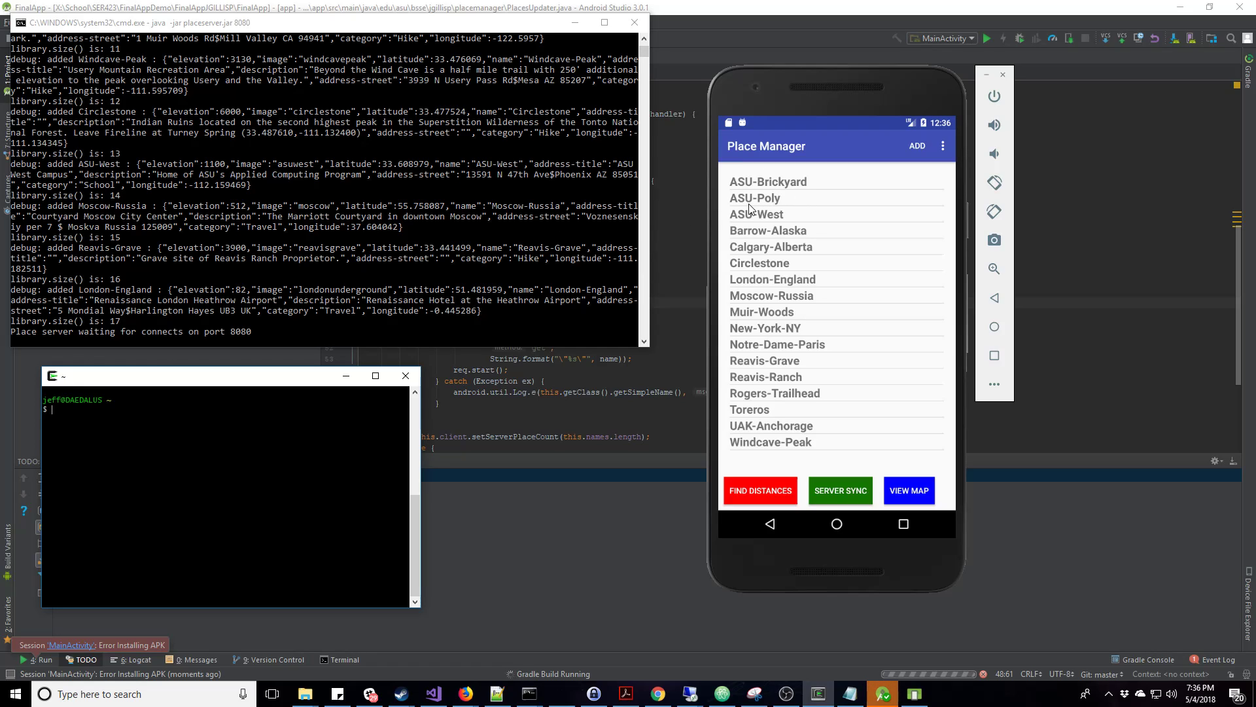
pyautogui.click(789, 198)
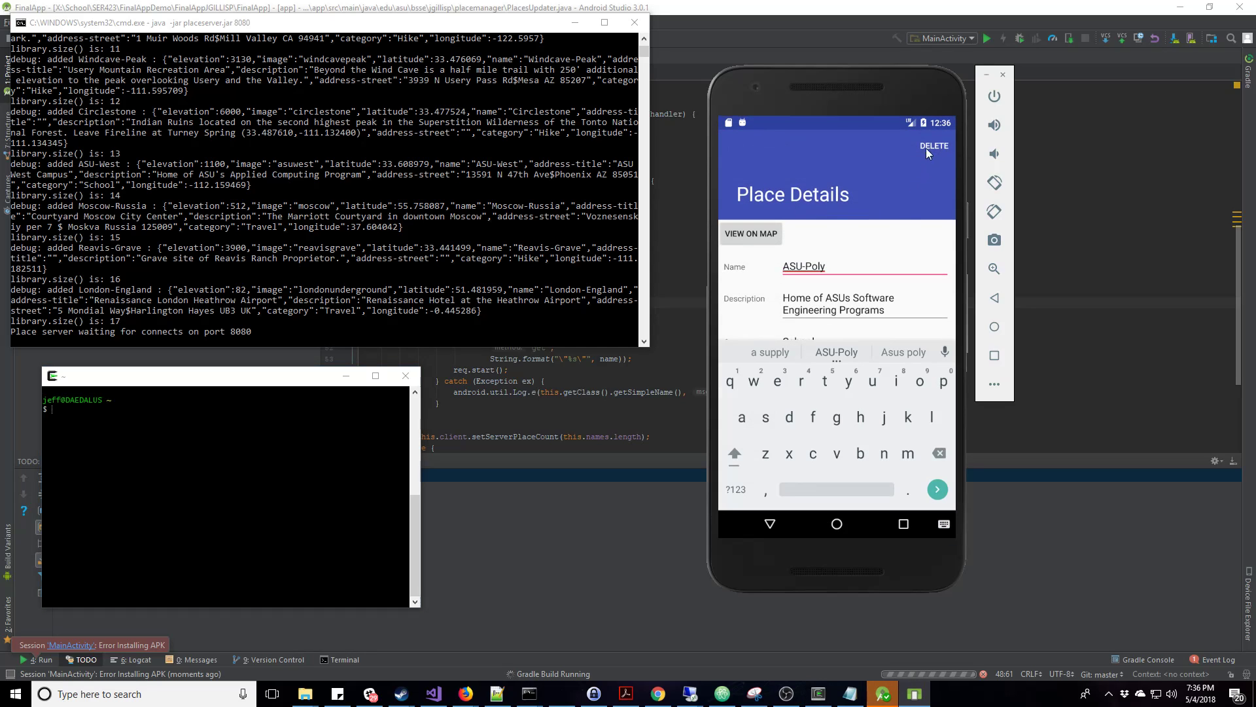
pyautogui.click(931, 148)
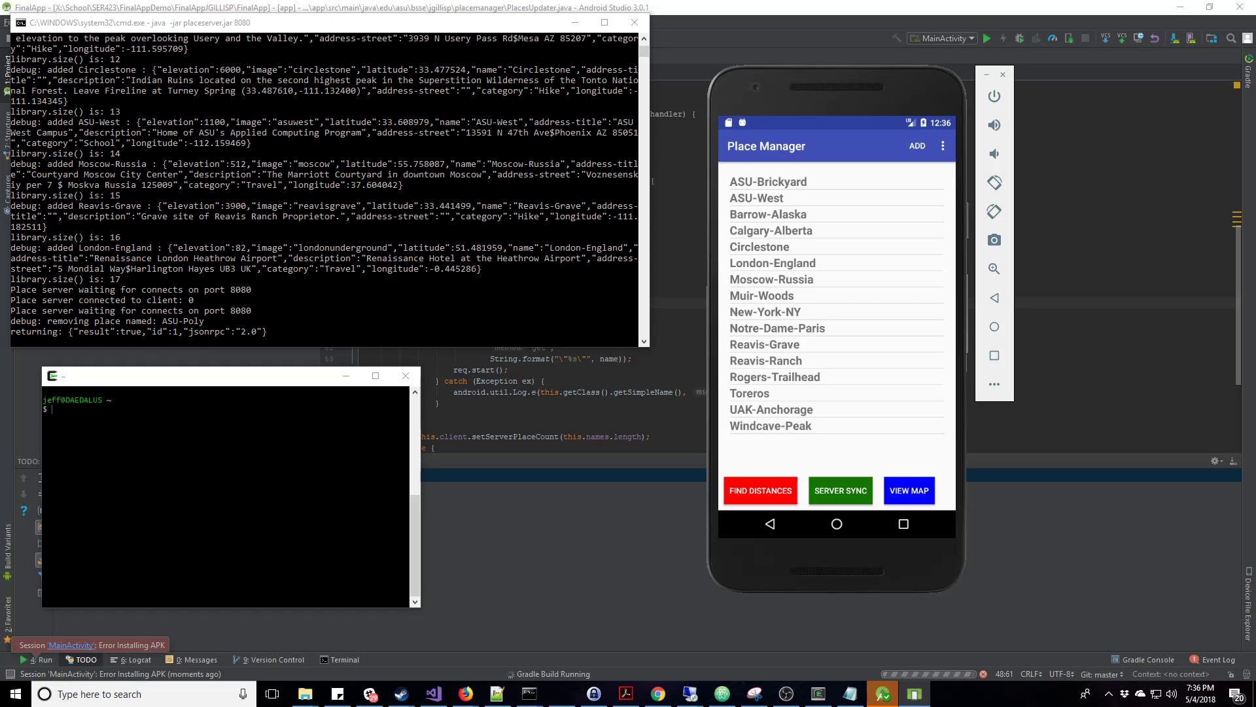
# Re-add ASU-Poly to the server with the curl command and sync the app's list
pyautogui.click(190, 473)
pyautogui.write('clear')
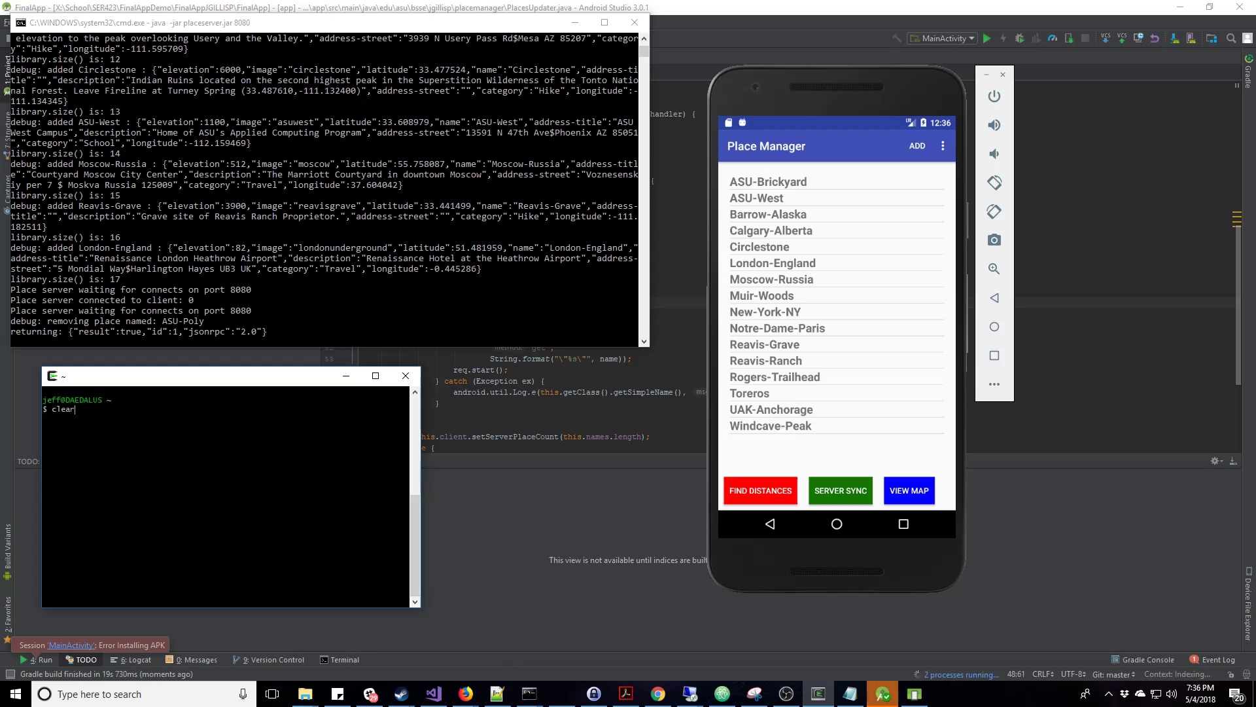
pyautogui.write('curl --data "{ \\"jsonrpc\\": \\"2.0\\", \\"method\\": \\"add\\", \\"params\\": [{\\"address-title\\":\\"ASU Software Engineering\\",\\"address-street\\":\\"7171 E Sonoran Arroyo Mall$Peralta Hall 230$Mesa AZ 85212\\",\\"elevation\\":1300.0,\\"image\\":\\"asupoly\\",\\"latitude\\":33.306388,\\"longitude\\":-111.679121,\\"name\\":\\"ASU-Poly\\",\\"description\\":\\"Home of ASUs Software Engineering Programs\\",\\"category\\":\\"School\\"}], \\"id\\": 3}" localhost:8080')
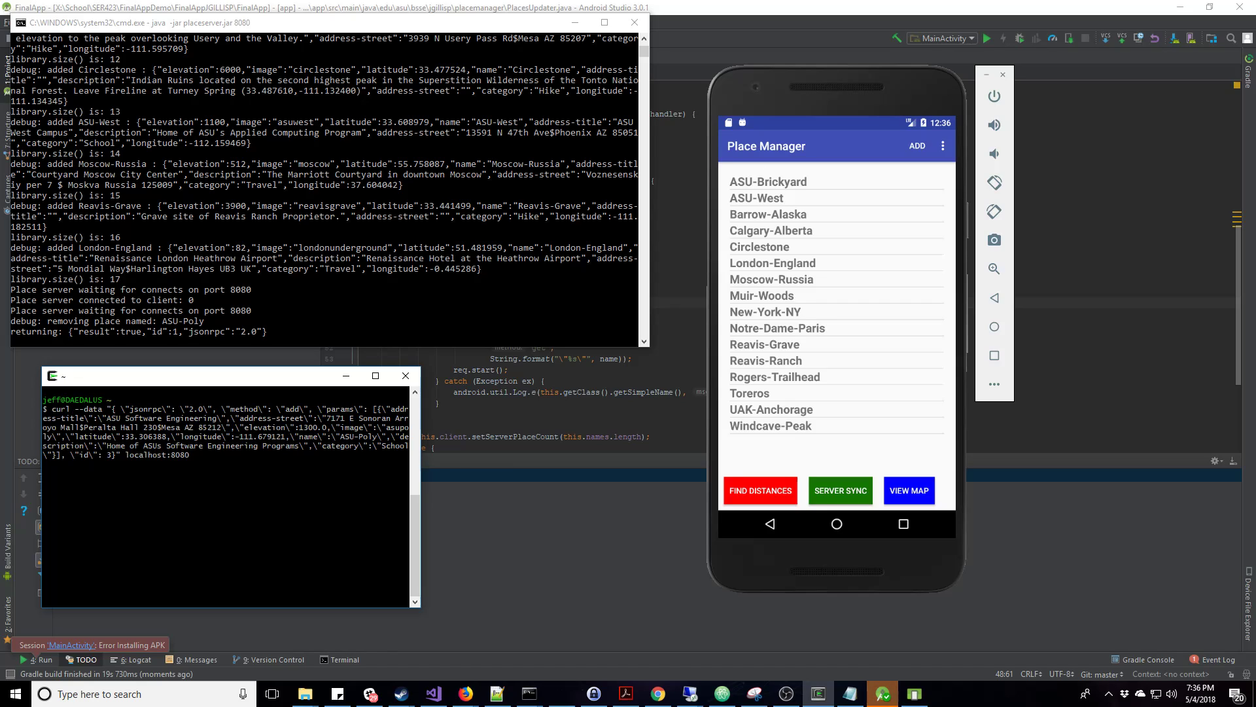
pyautogui.press('Return')
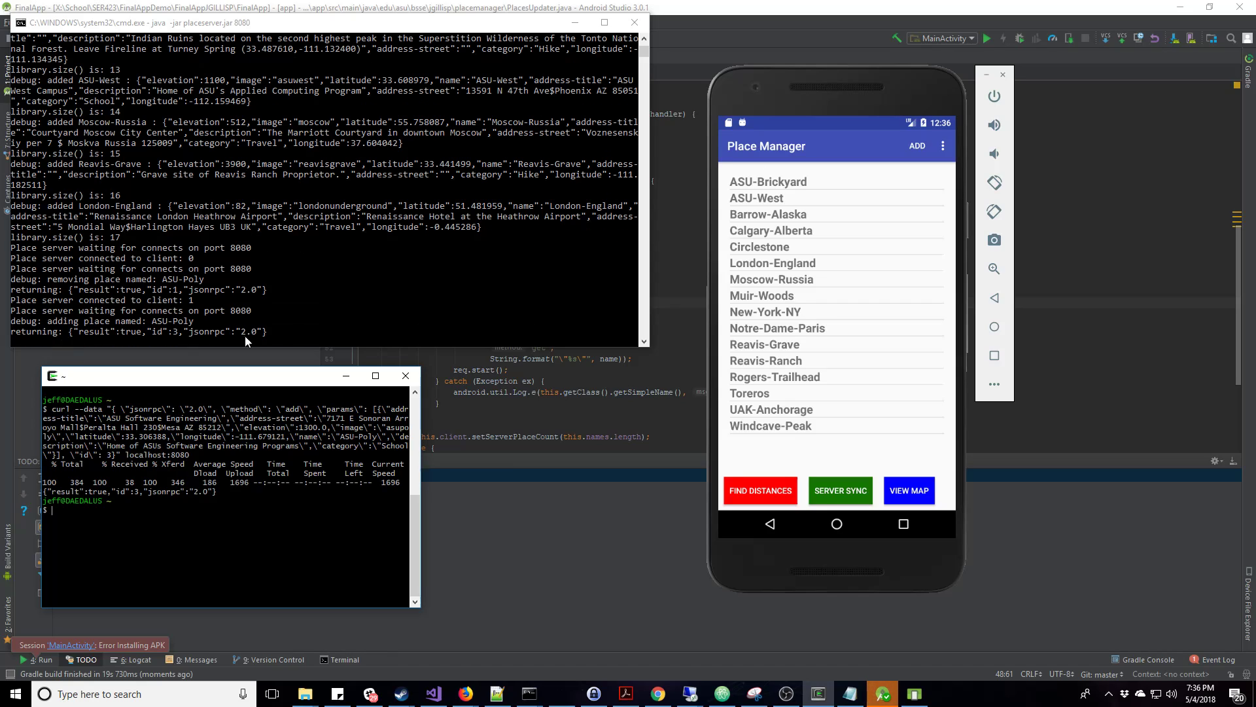
pyautogui.click(840, 498)
pyautogui.click(831, 487)
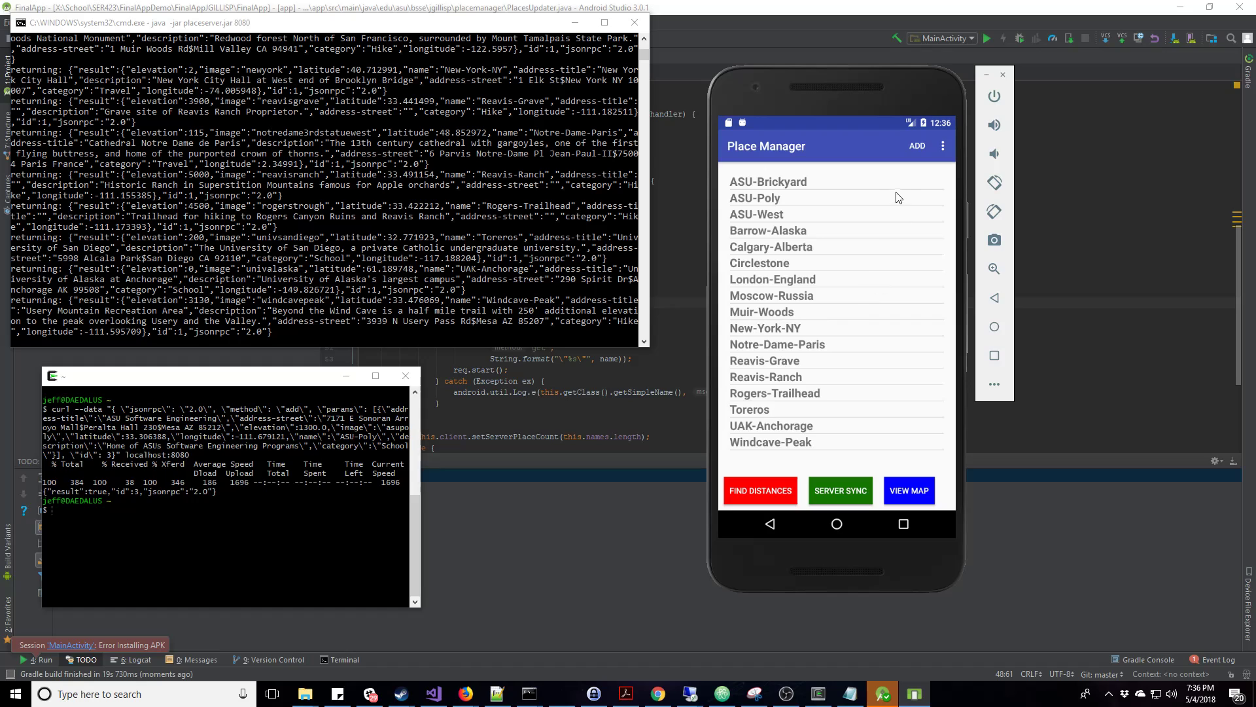
# Fill a new Place Details form with Ft. Worth, latitude 1, longitude 2, and save
pyautogui.click(919, 146)
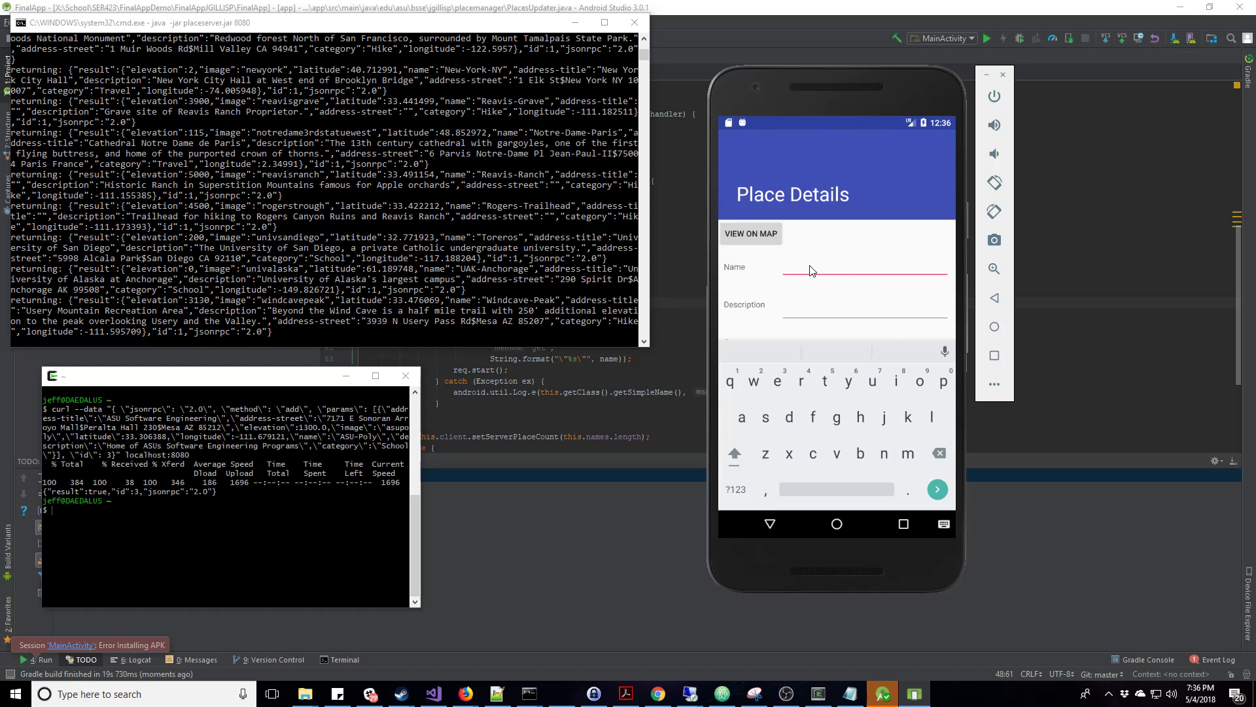
pyautogui.write('Ft. ')
pyautogui.write('Worth')
pyautogui.scroll(-2, 852, 290)
pyautogui.scroll(2, 843, 299)
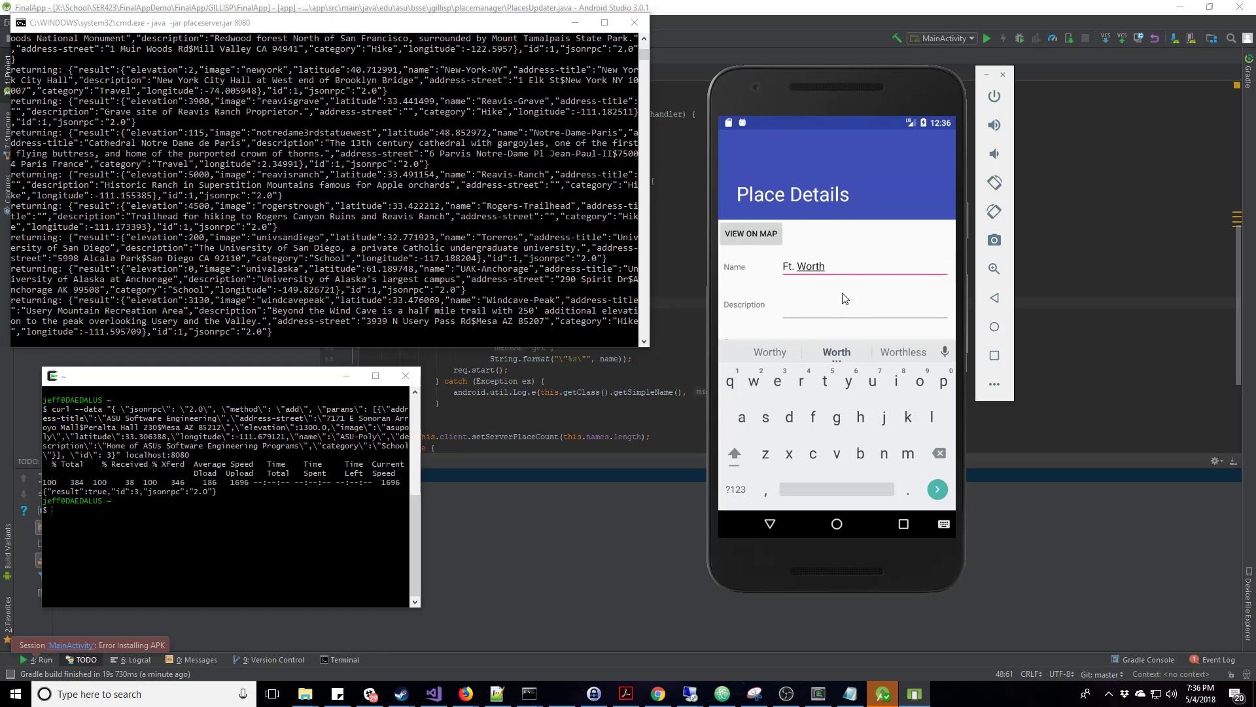
pyautogui.click(862, 314)
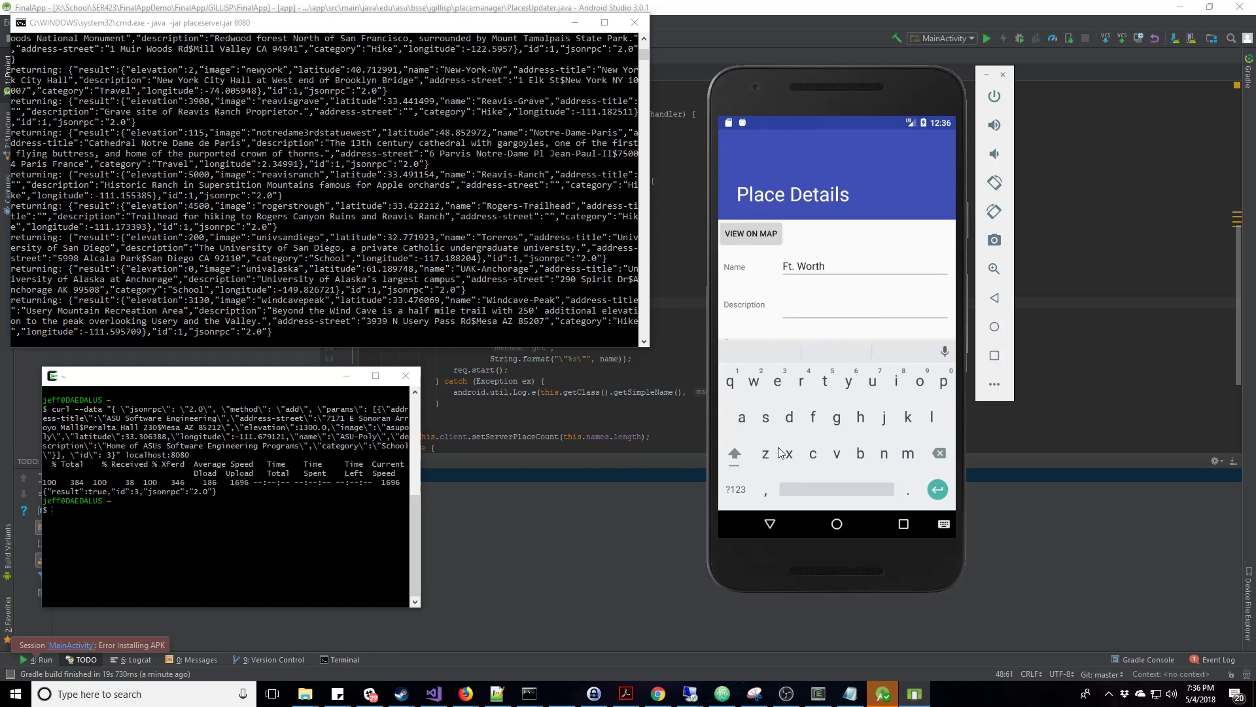
pyautogui.click(770, 525)
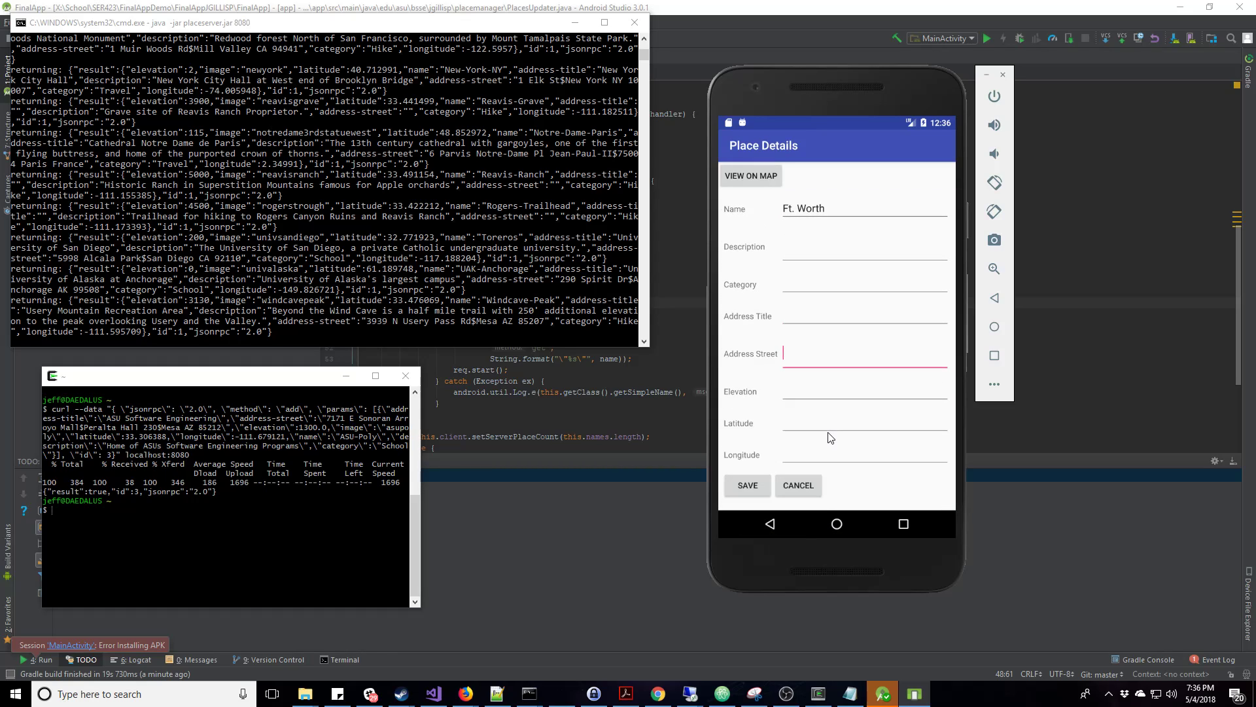
pyautogui.click(798, 424)
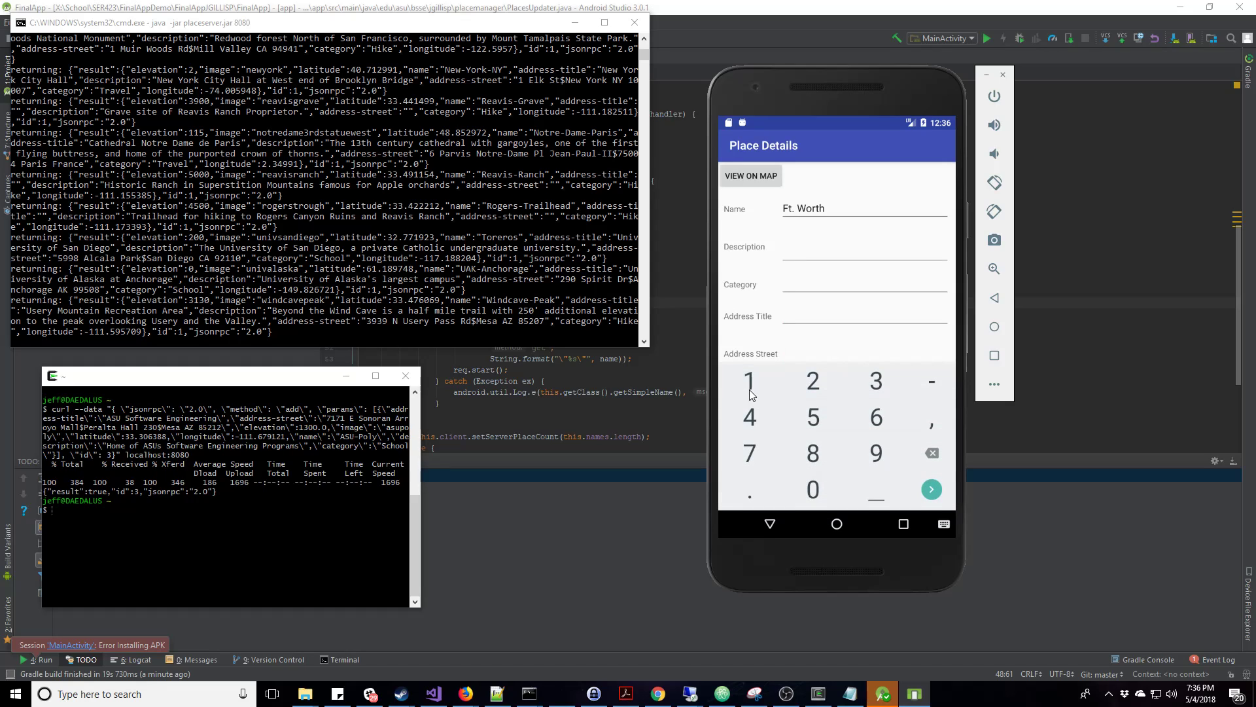
pyautogui.click(815, 384)
pyautogui.click(773, 527)
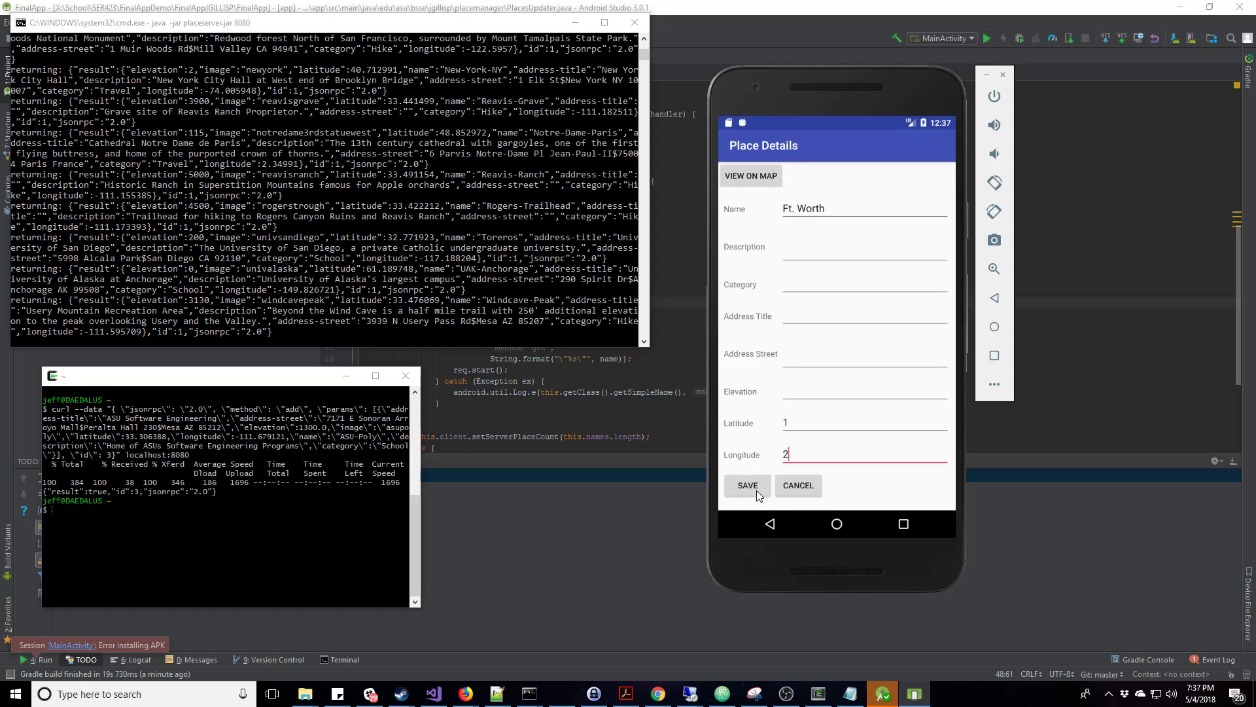
pyautogui.click(746, 485)
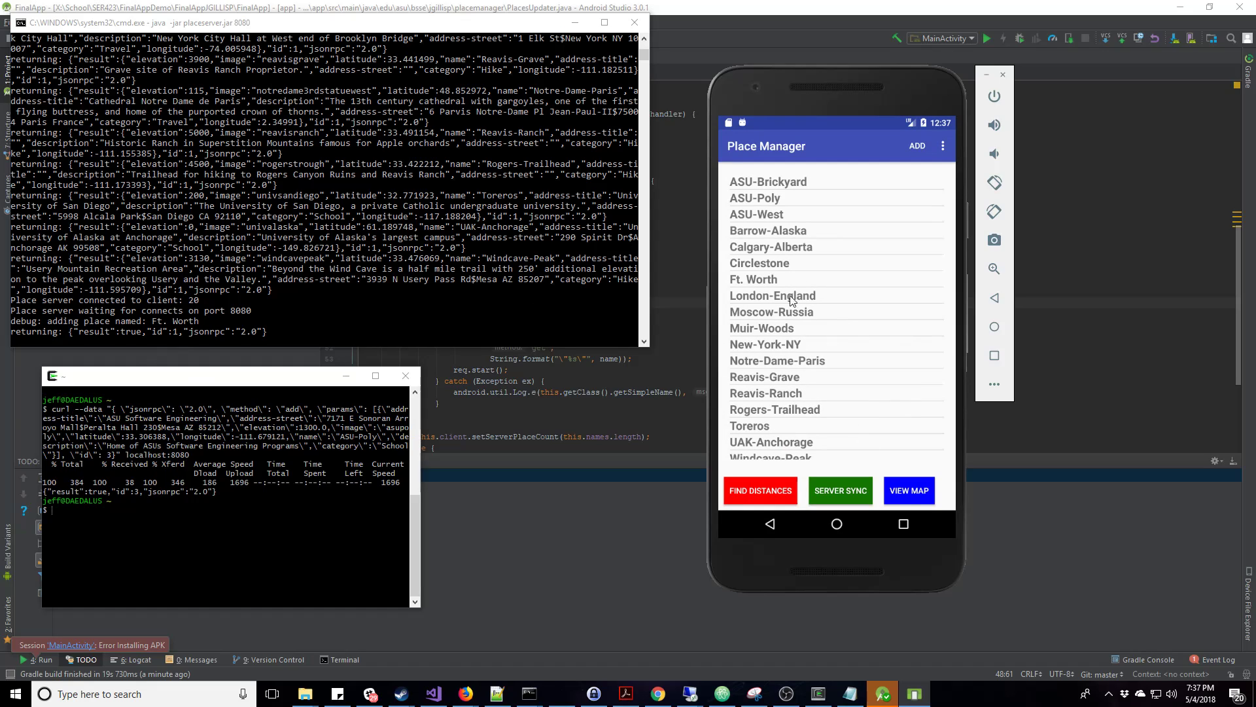
# Open Ft. Worth's details and delete it
pyautogui.click(769, 280)
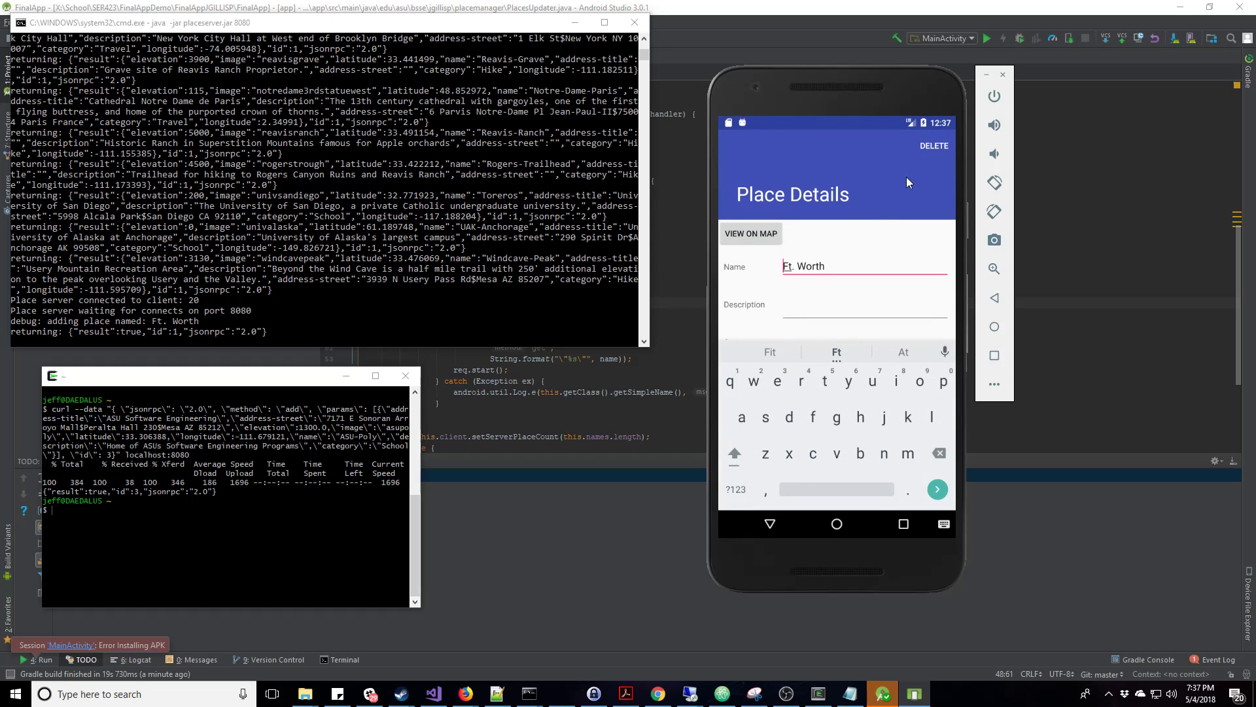
pyautogui.click(924, 145)
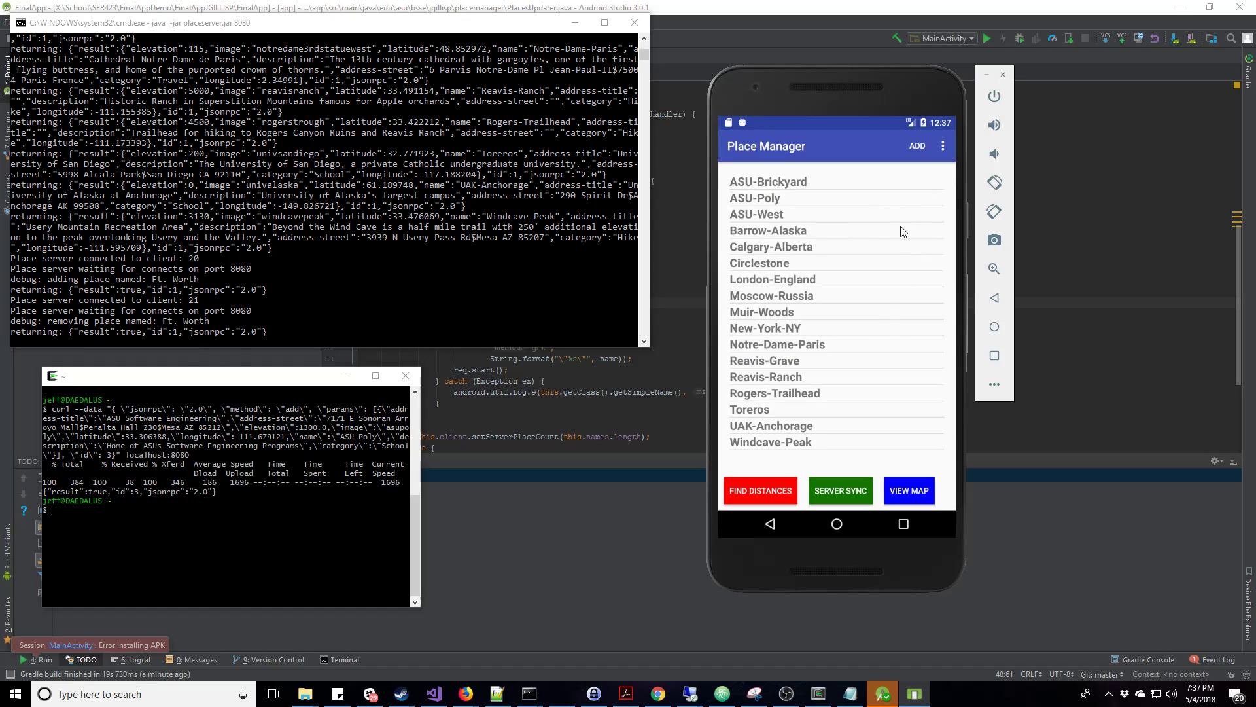
pyautogui.click(942, 148)
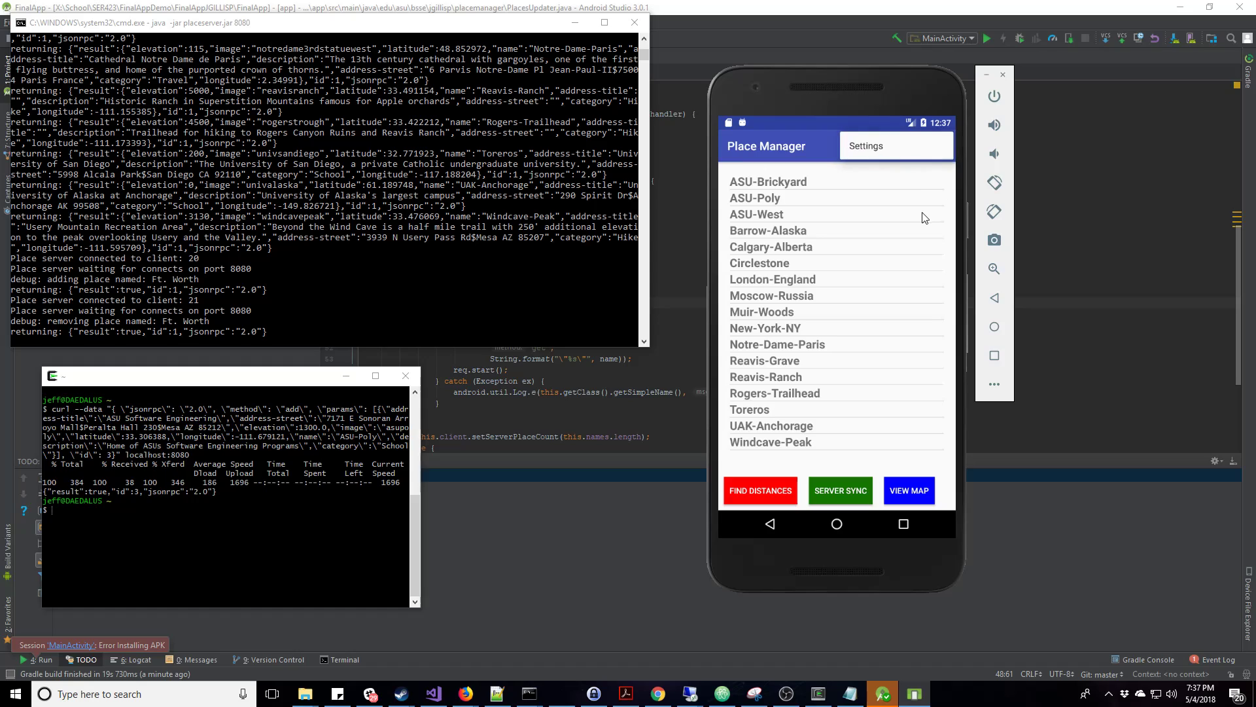
pyautogui.click(861, 146)
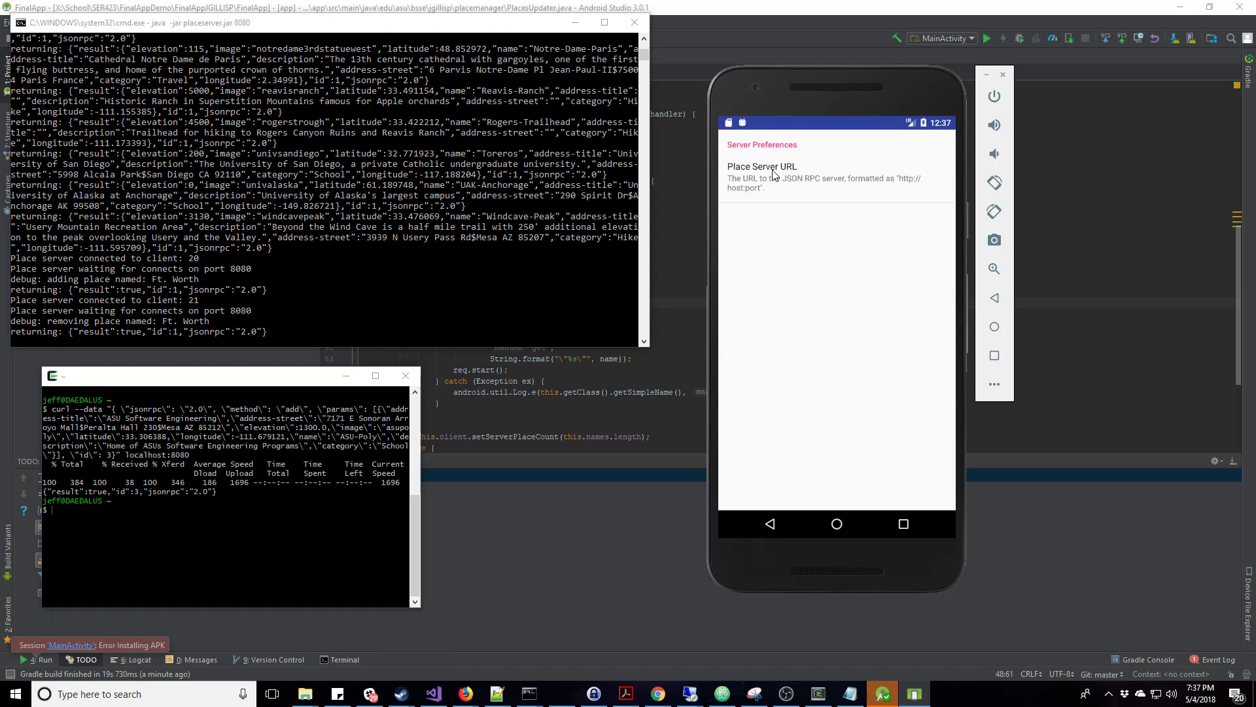
pyautogui.click(765, 180)
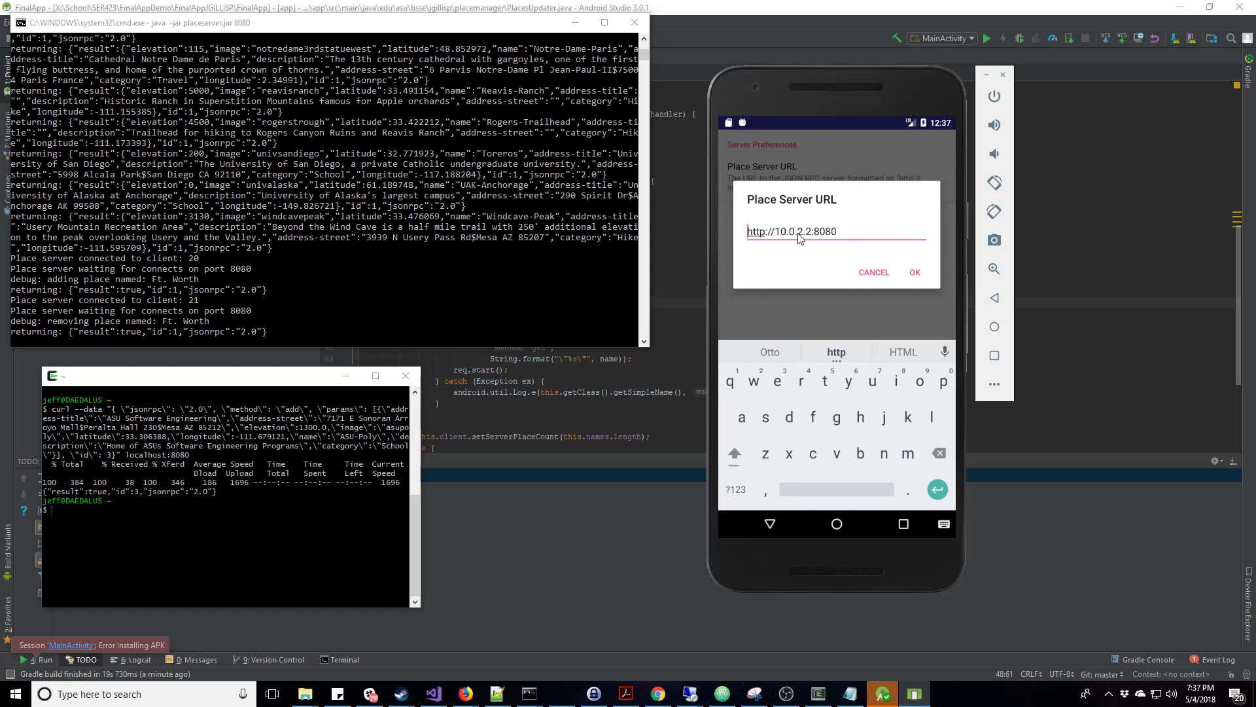
pyautogui.click(796, 244)
pyautogui.write('3')
pyautogui.press('BackSpace')
pyautogui.click(914, 274)
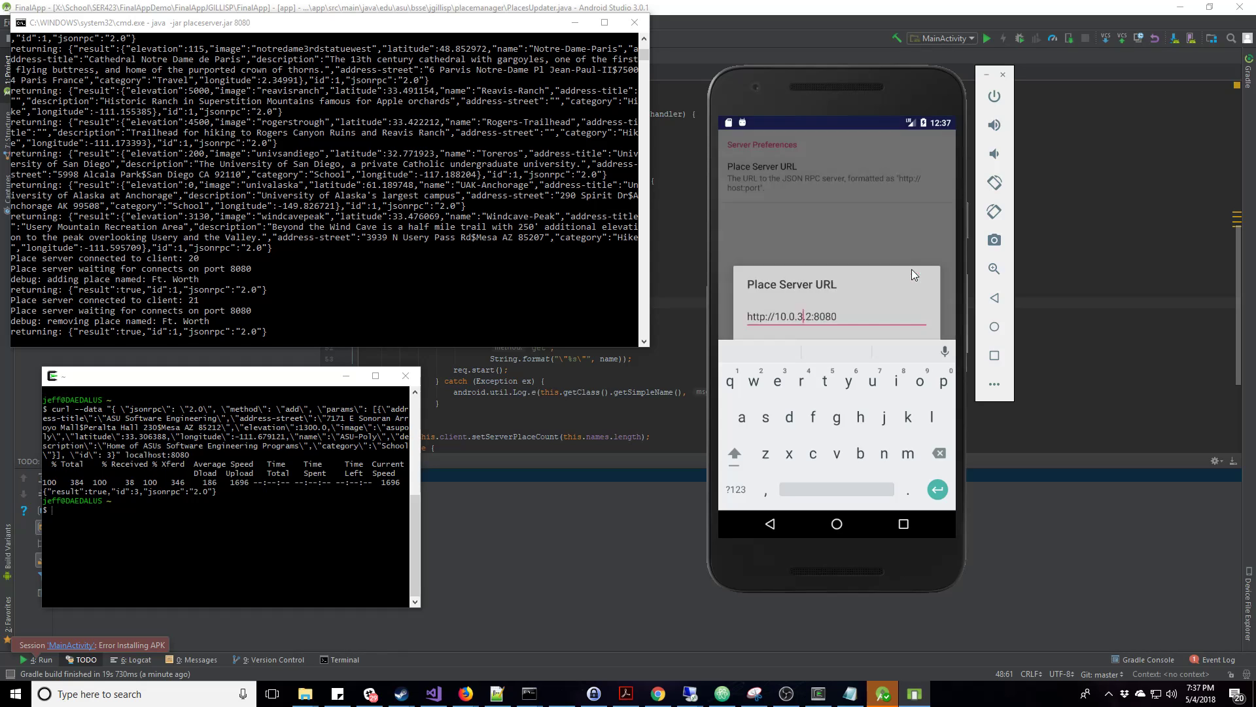
pyautogui.click(773, 524)
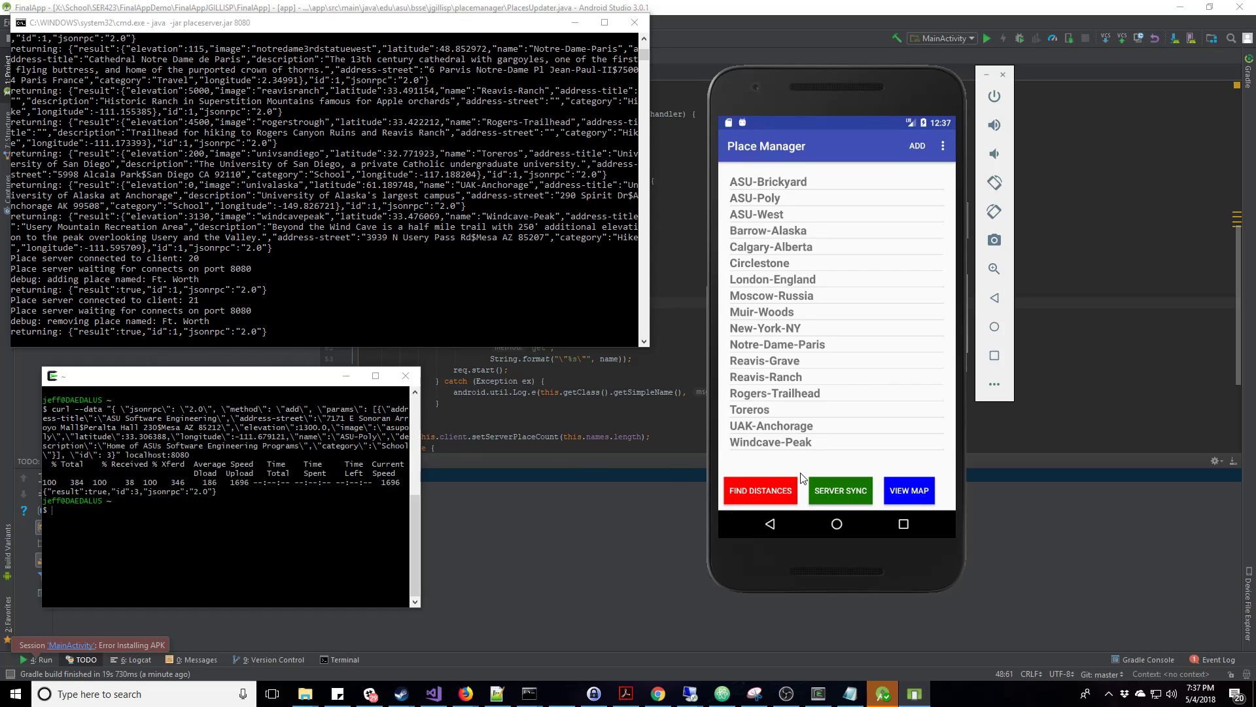
# Add a place named 'Test' through the ADD form and save it
pyautogui.click(918, 147)
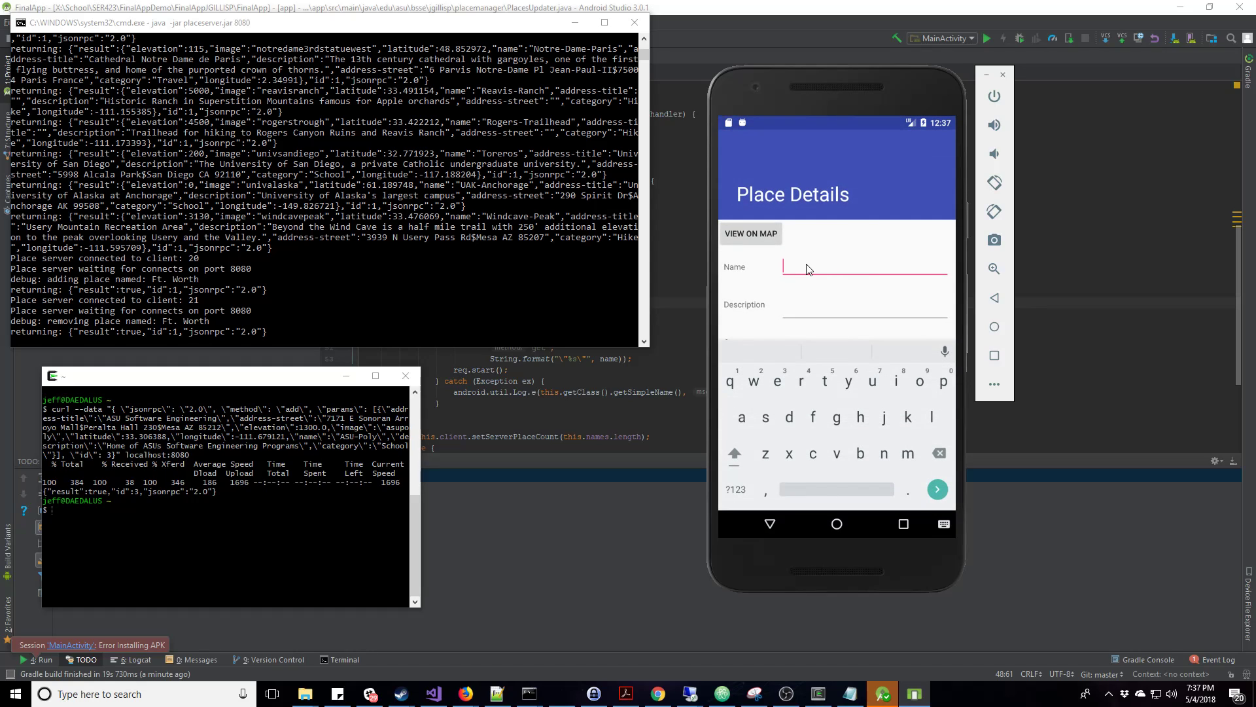
pyautogui.write('Test')
pyautogui.click(776, 525)
pyautogui.scroll(-2, 772, 481)
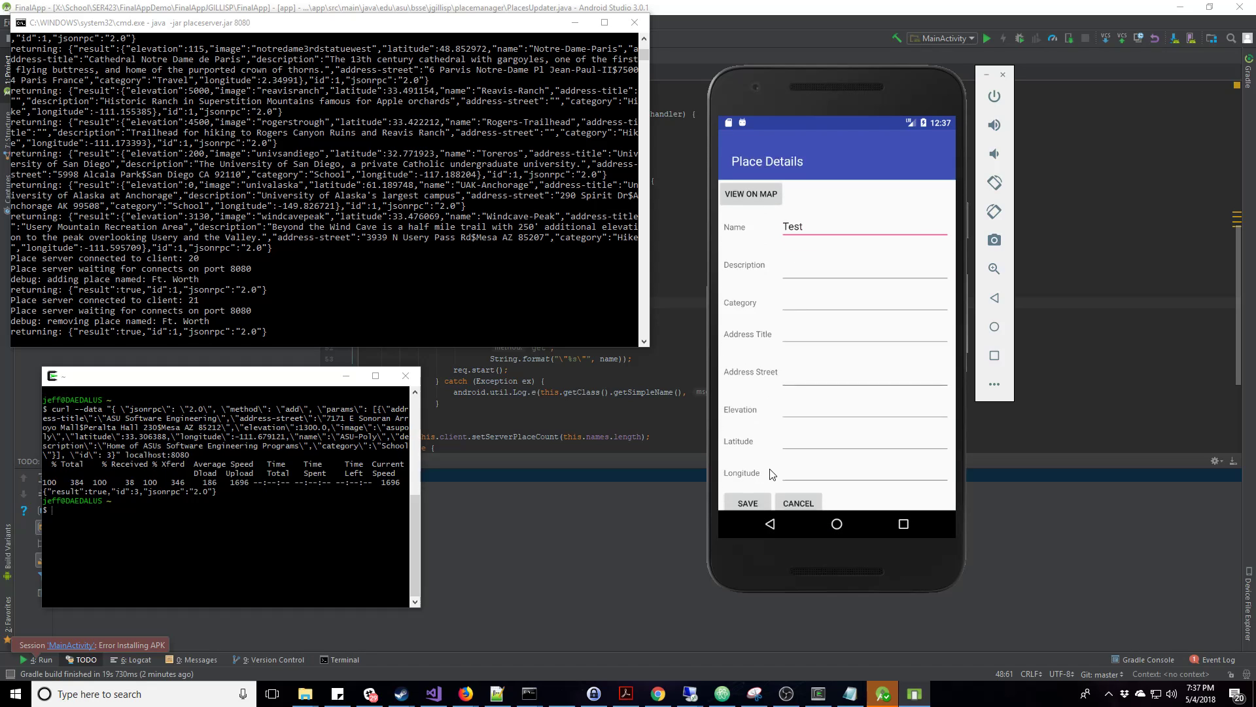
pyautogui.scroll(2, 746, 486)
pyautogui.scroll(-2, 756, 503)
pyautogui.click(756, 502)
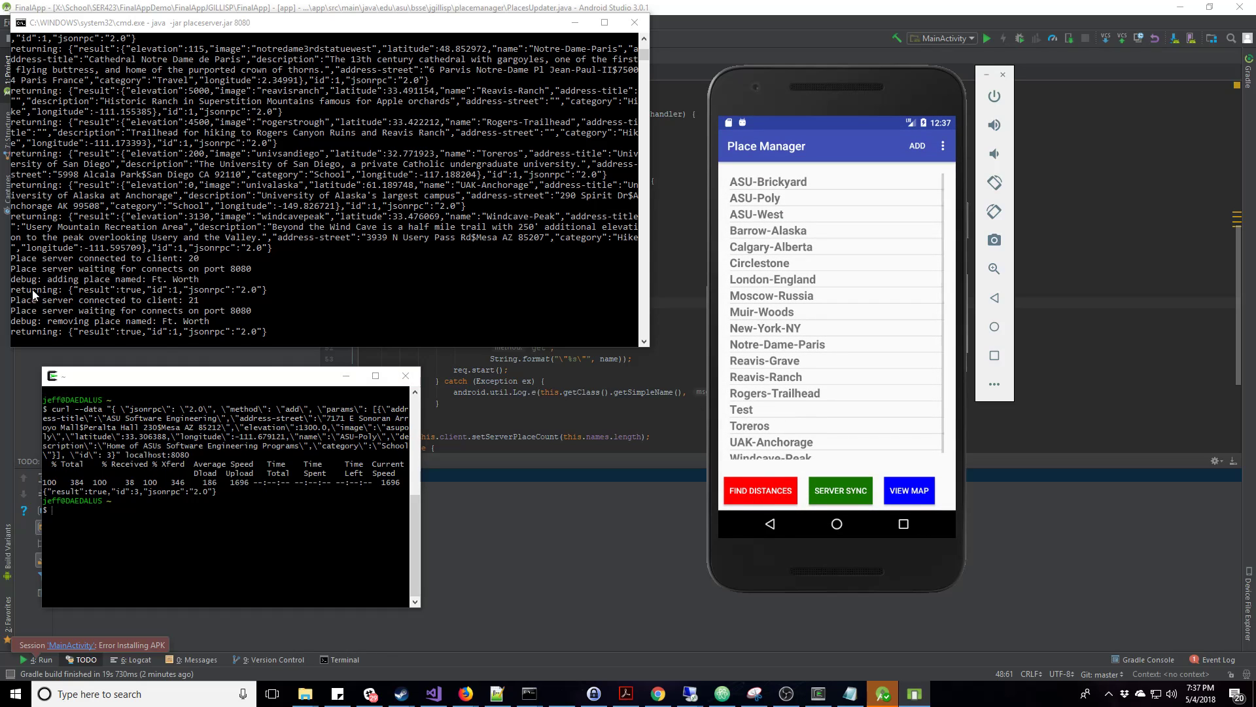
# Correct the Place Server URL from 10.0.3.2 to 10.0.2.2, then run SERVER SYNC
pyautogui.click(945, 148)
pyautogui.click(860, 150)
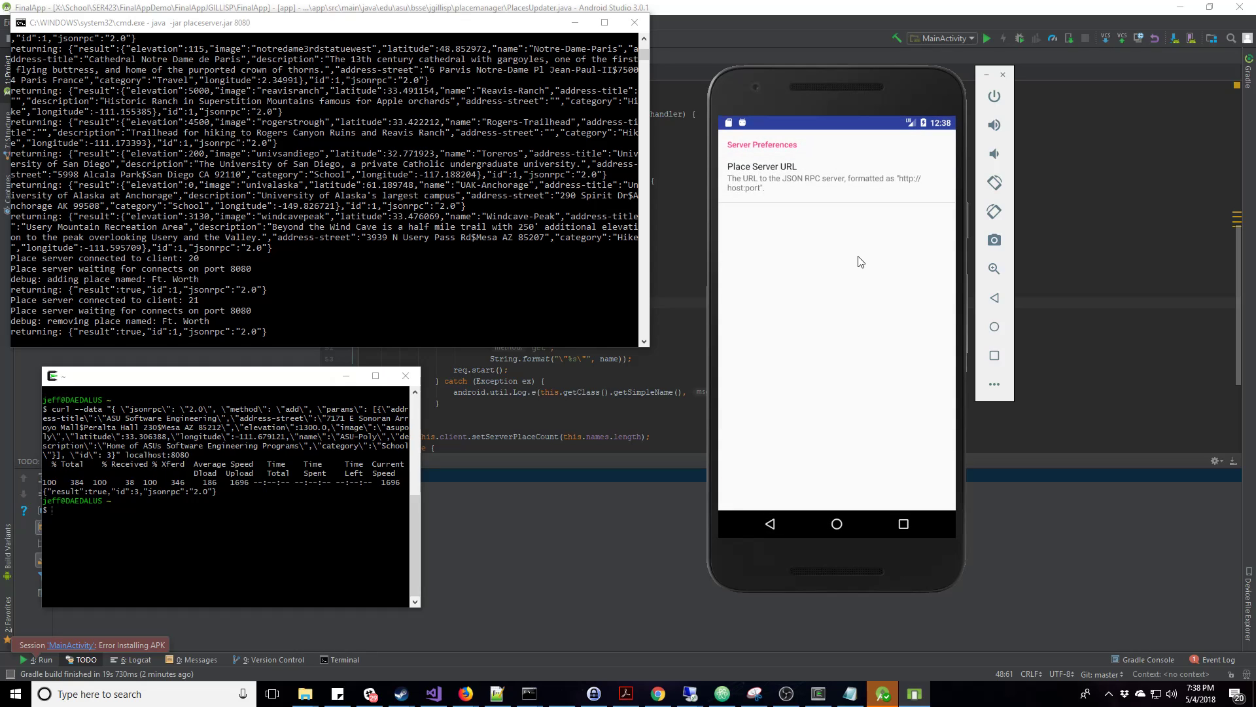
pyautogui.click(772, 178)
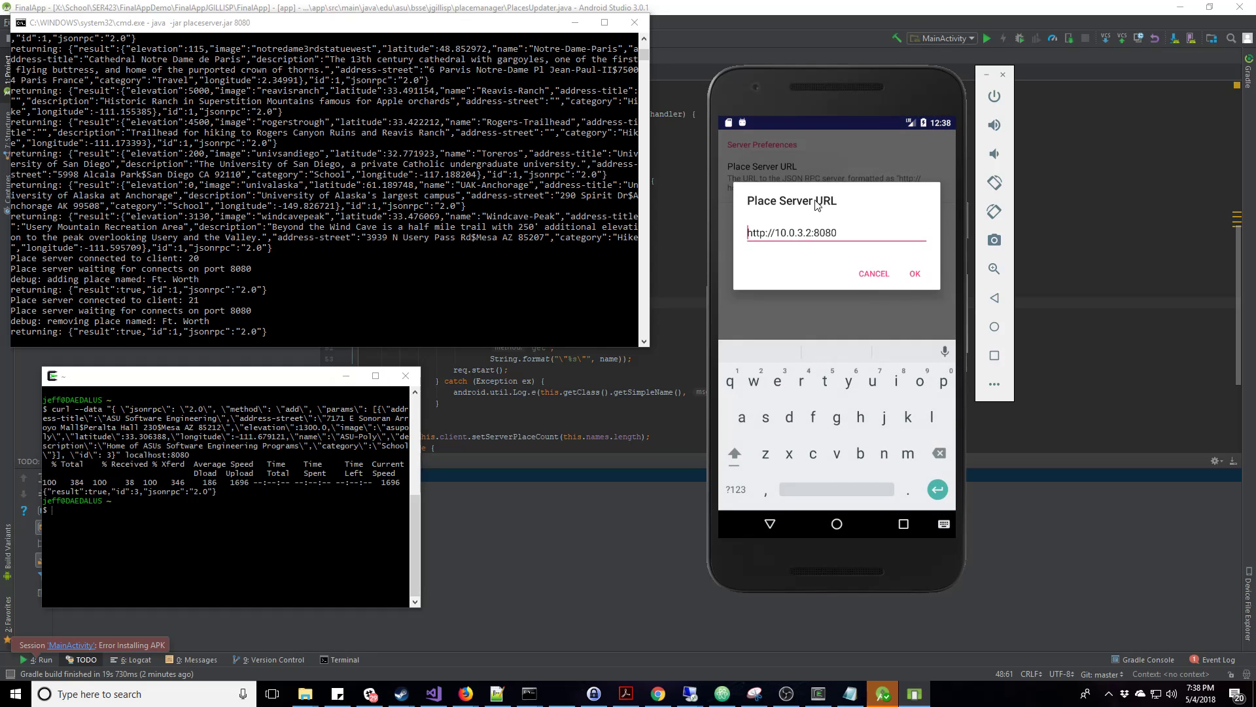
pyautogui.click(803, 240)
pyautogui.press('BackSpace')
pyautogui.write('2')
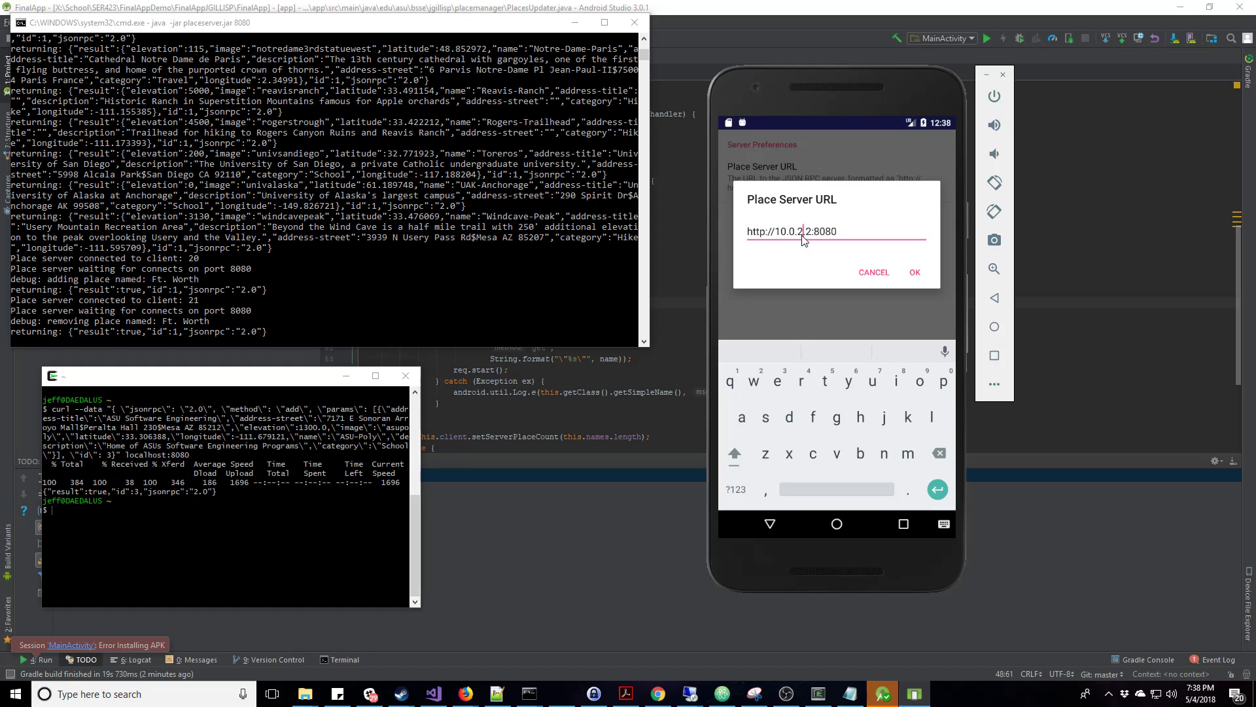
pyautogui.click(911, 273)
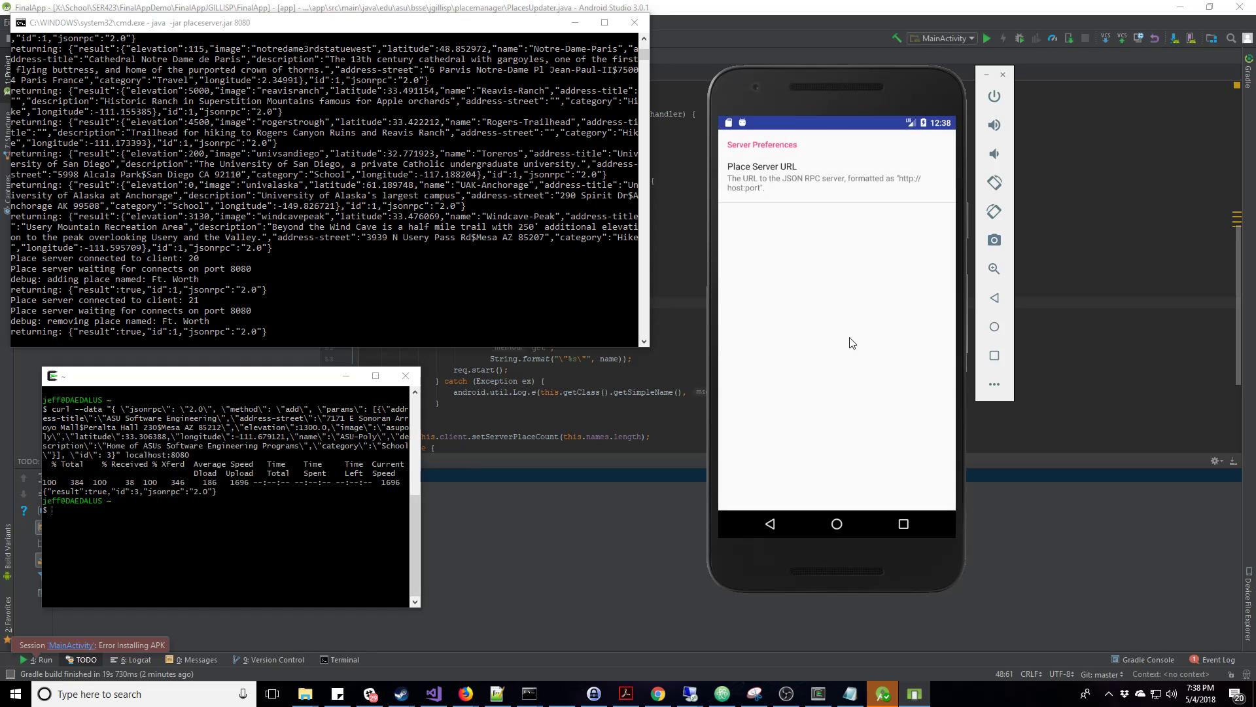
pyautogui.click(771, 524)
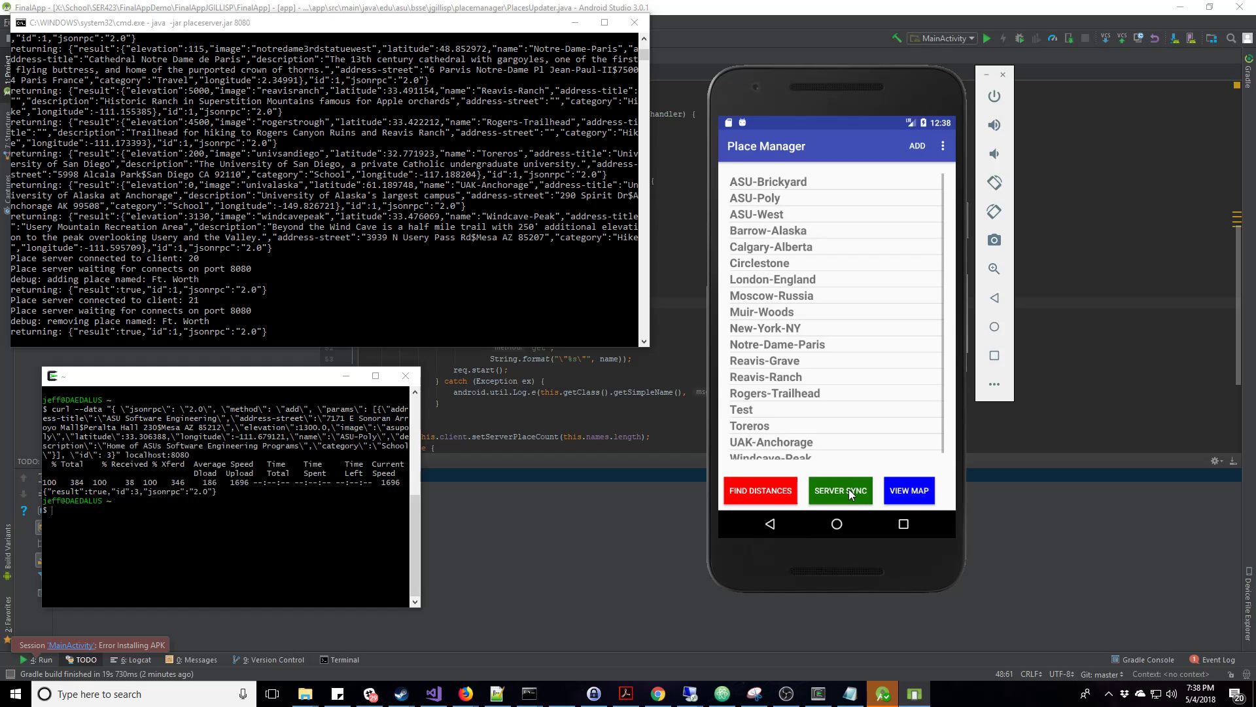
pyautogui.click(849, 491)
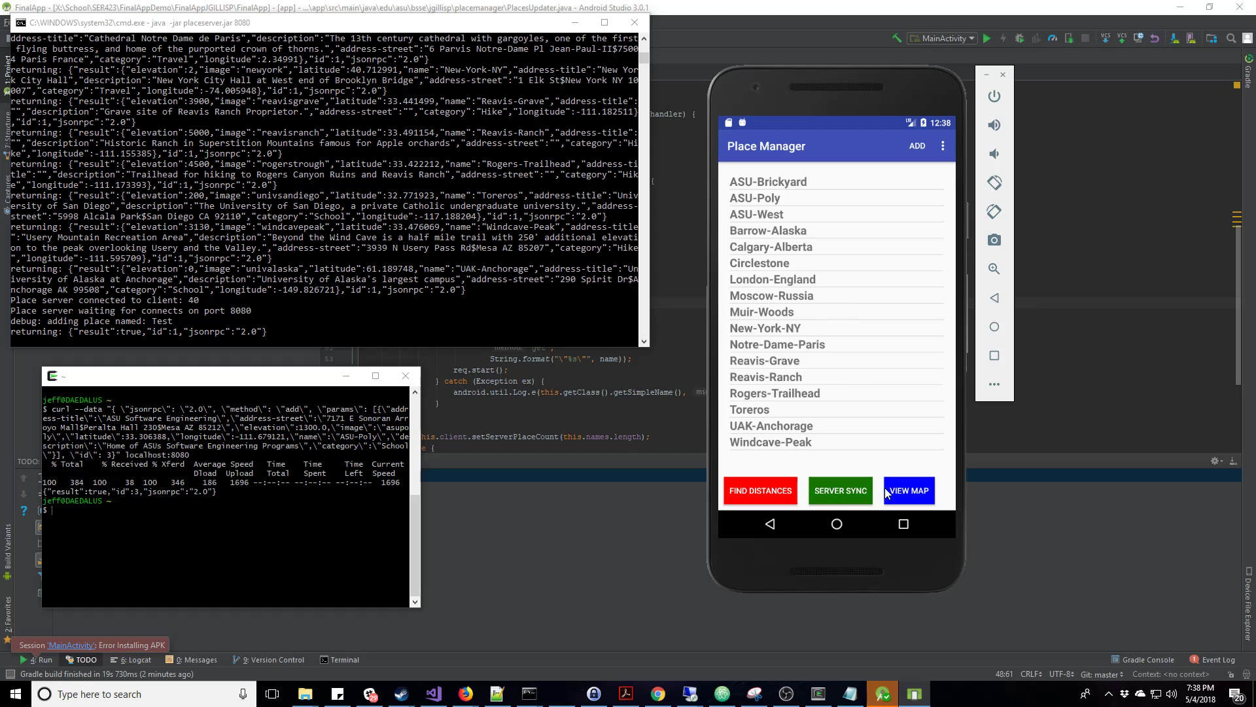
pyautogui.click(905, 492)
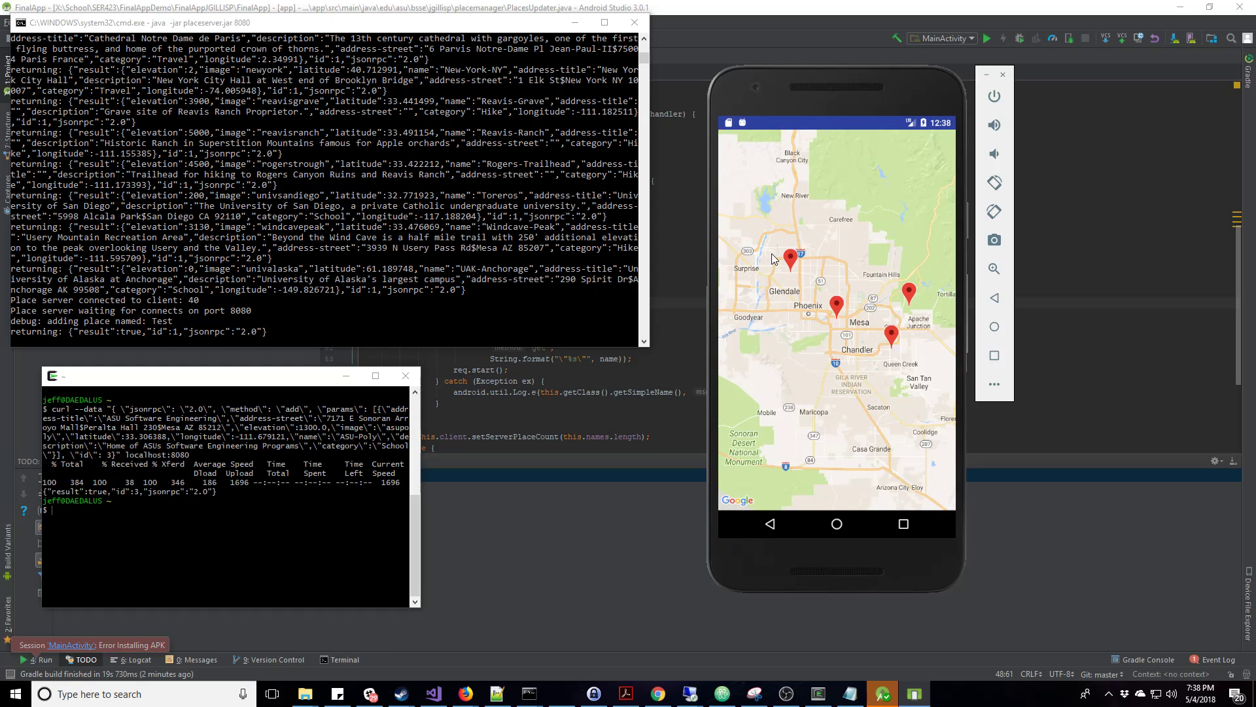
pyautogui.click(836, 307)
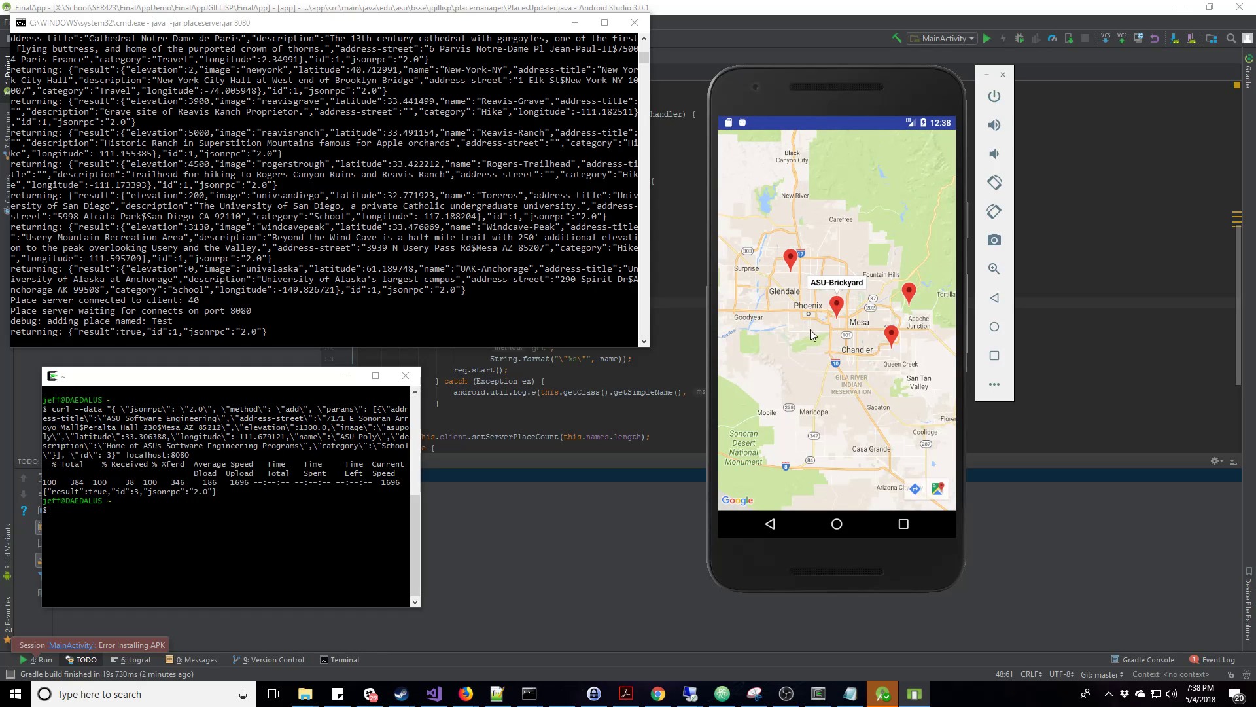
pyautogui.click(791, 261)
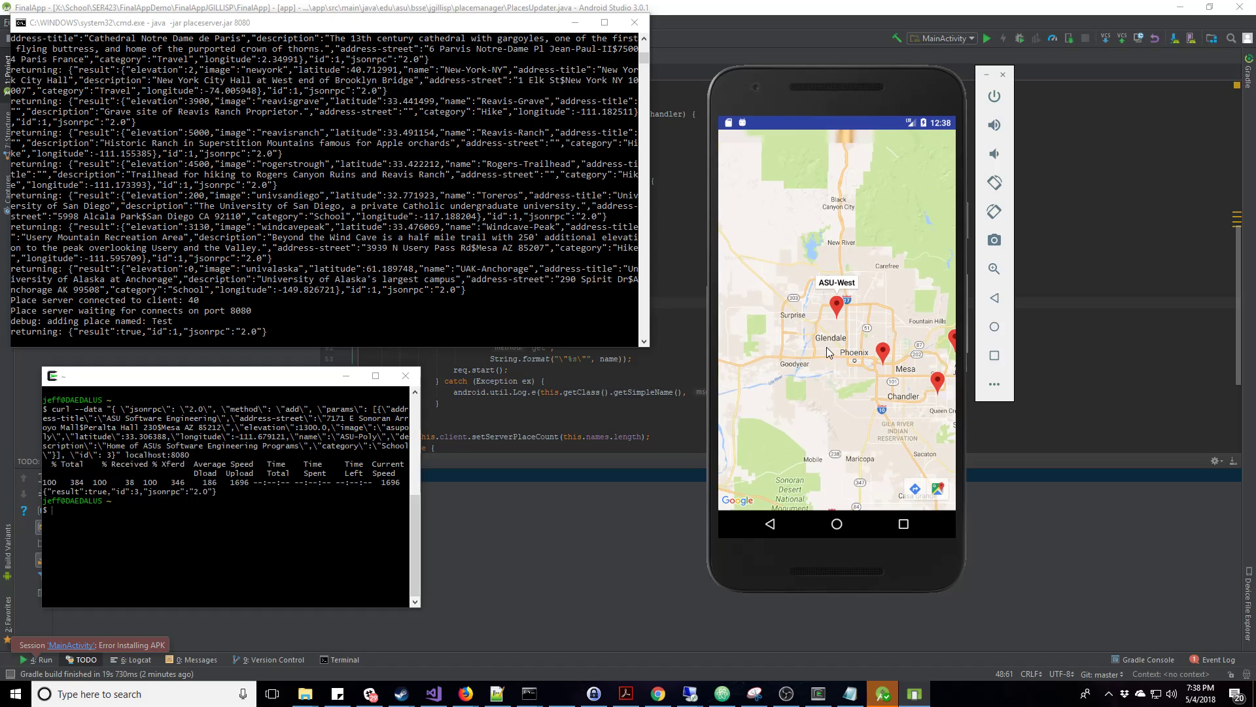
pyautogui.click(771, 524)
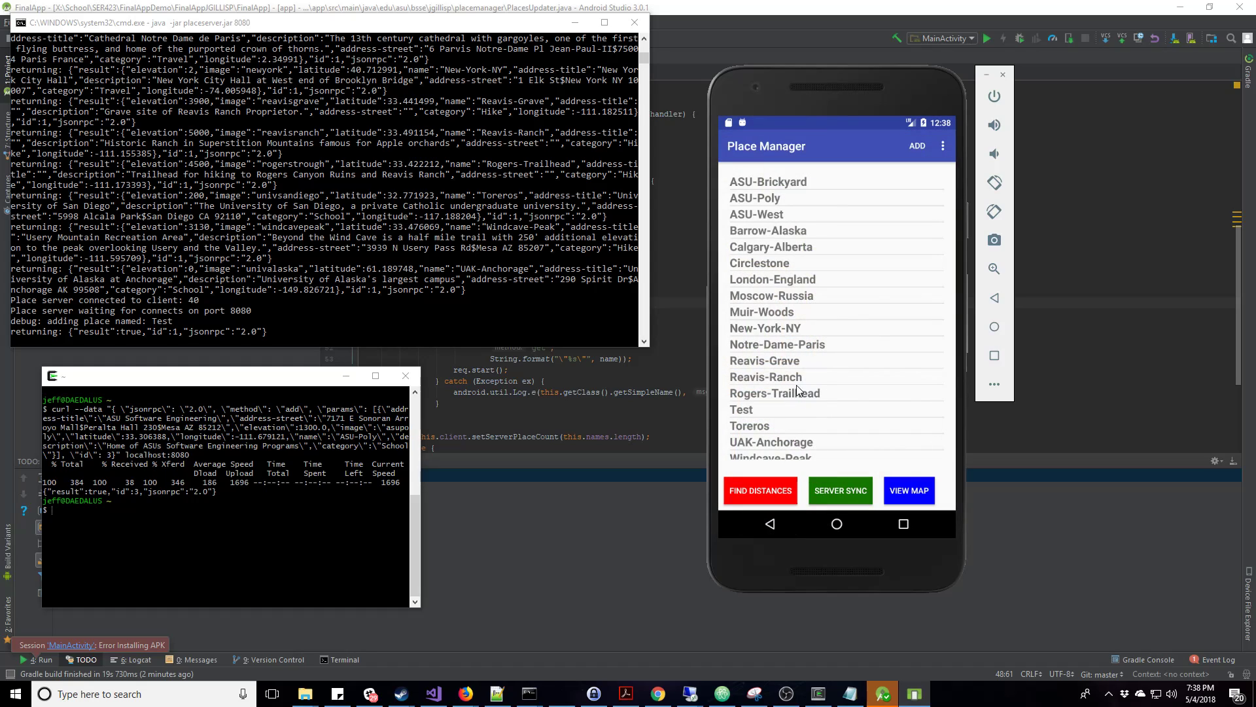
# View Moscow-Russia on the map, then pan across to Texas near Dallas
pyautogui.click(801, 296)
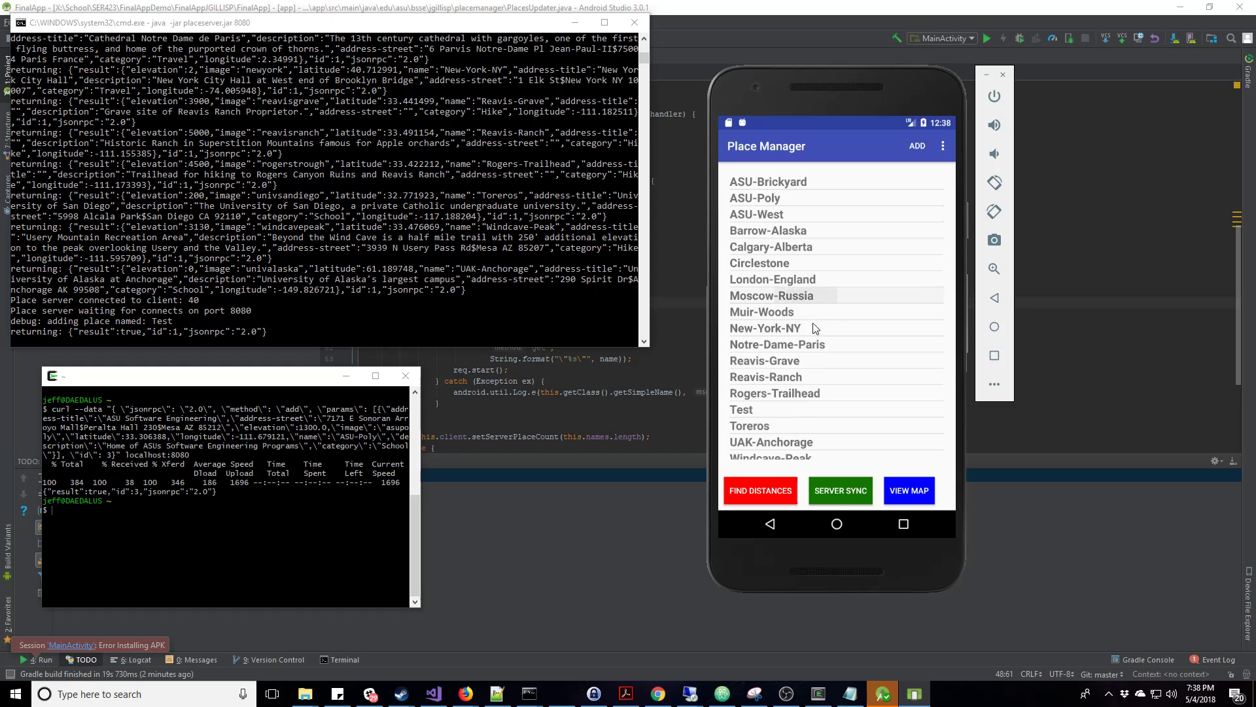
pyautogui.click(754, 235)
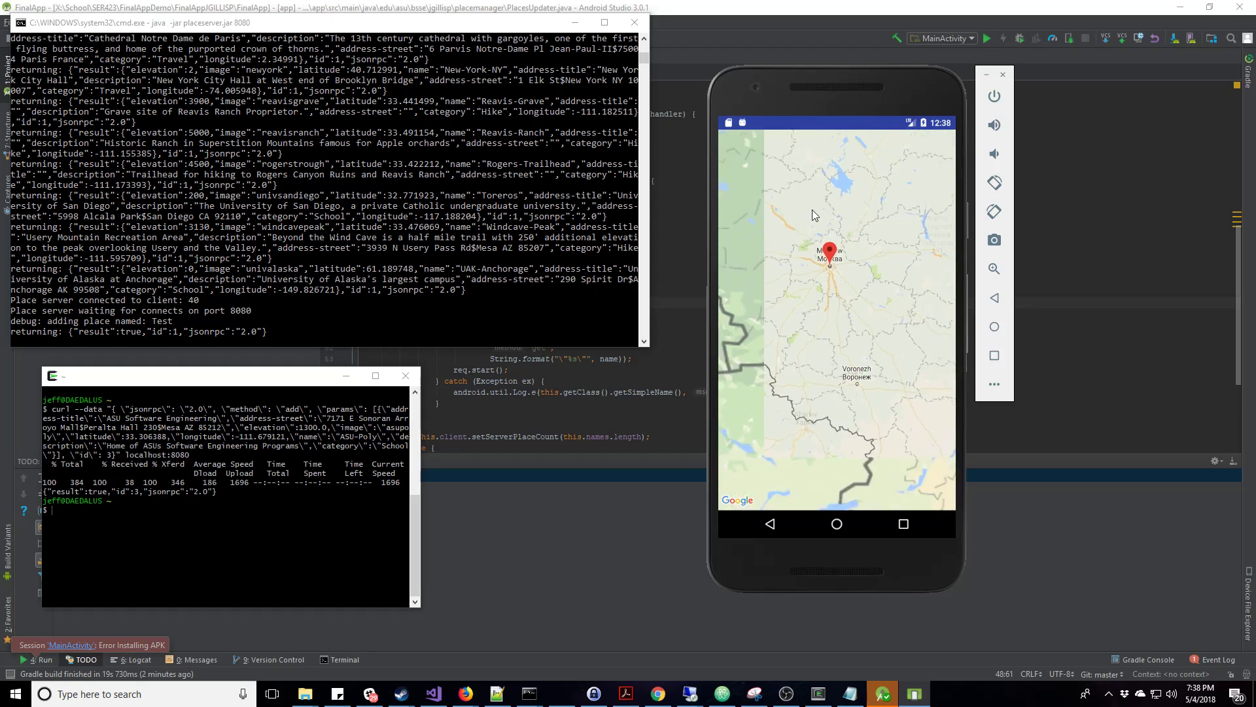
pyautogui.scroll(-3, 820, 331)
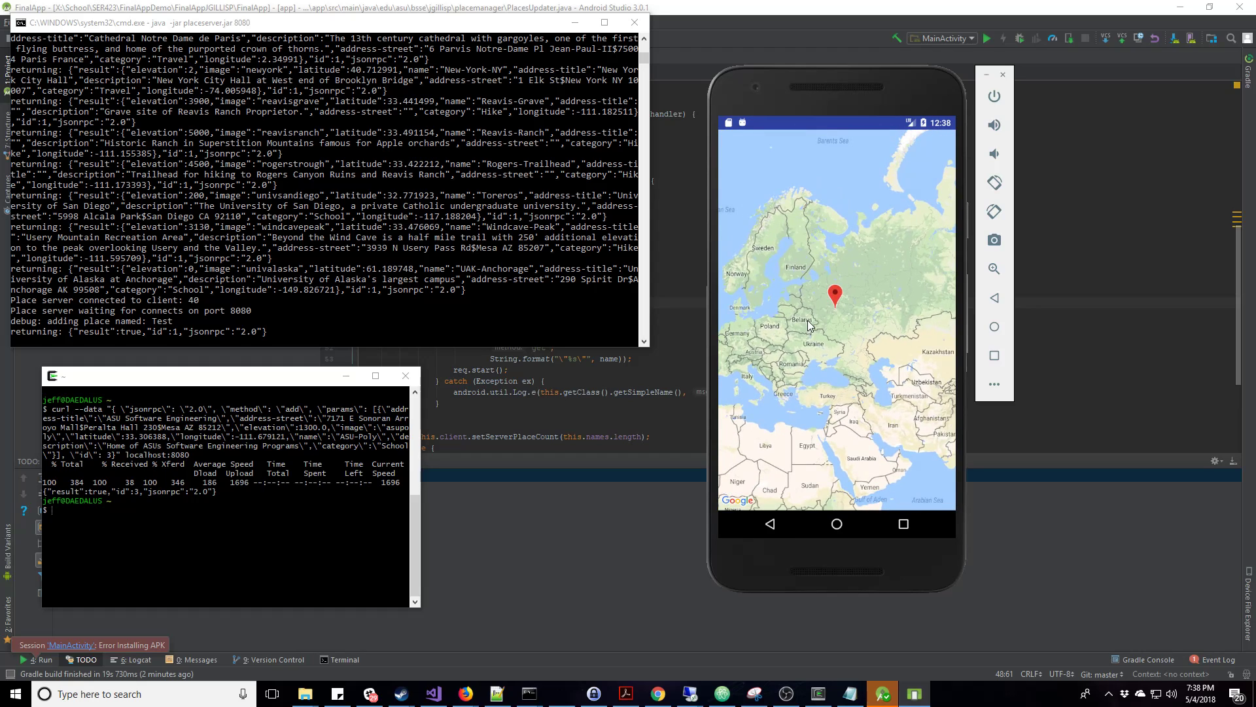
pyautogui.moveTo(805, 204); pyautogui.dragTo(892, 347)
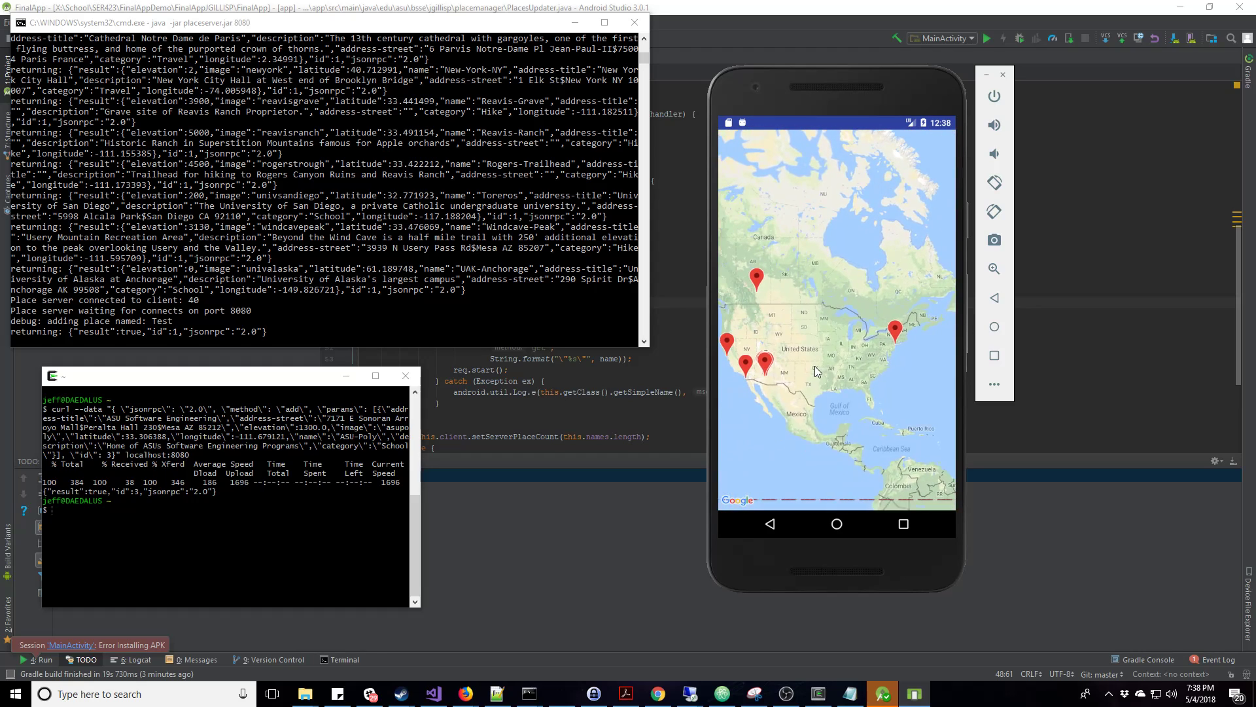
pyautogui.scroll(3, 804, 361)
pyautogui.moveTo(802, 451); pyautogui.dragTo(818, 321)
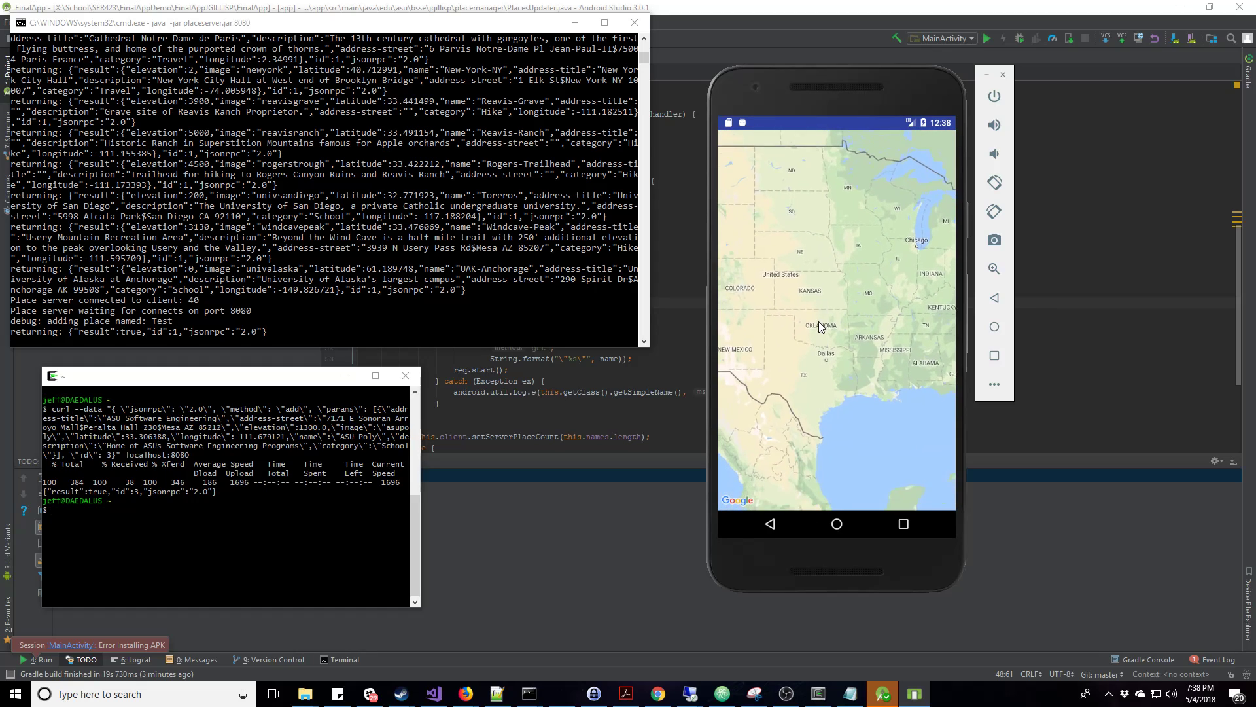
pyautogui.scroll(2, 795, 316)
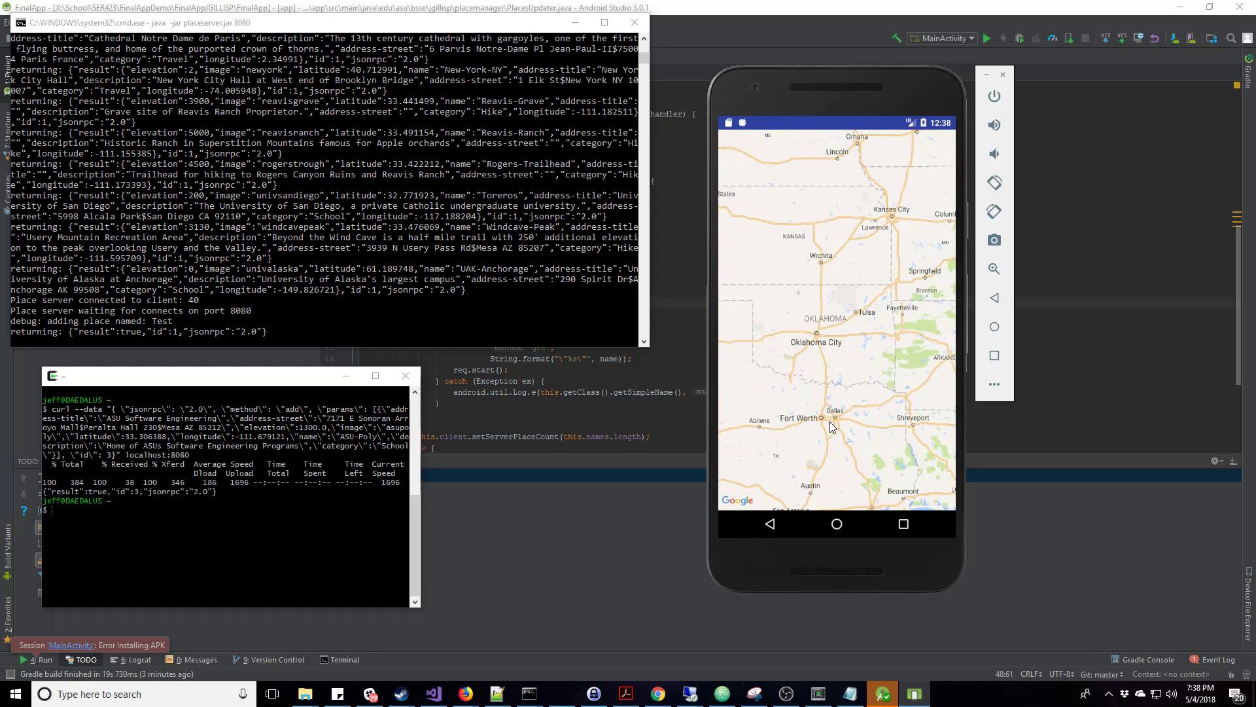
# Long-click the map near Dallas and name the new place 'Dallas'
pyautogui.click(836, 420)
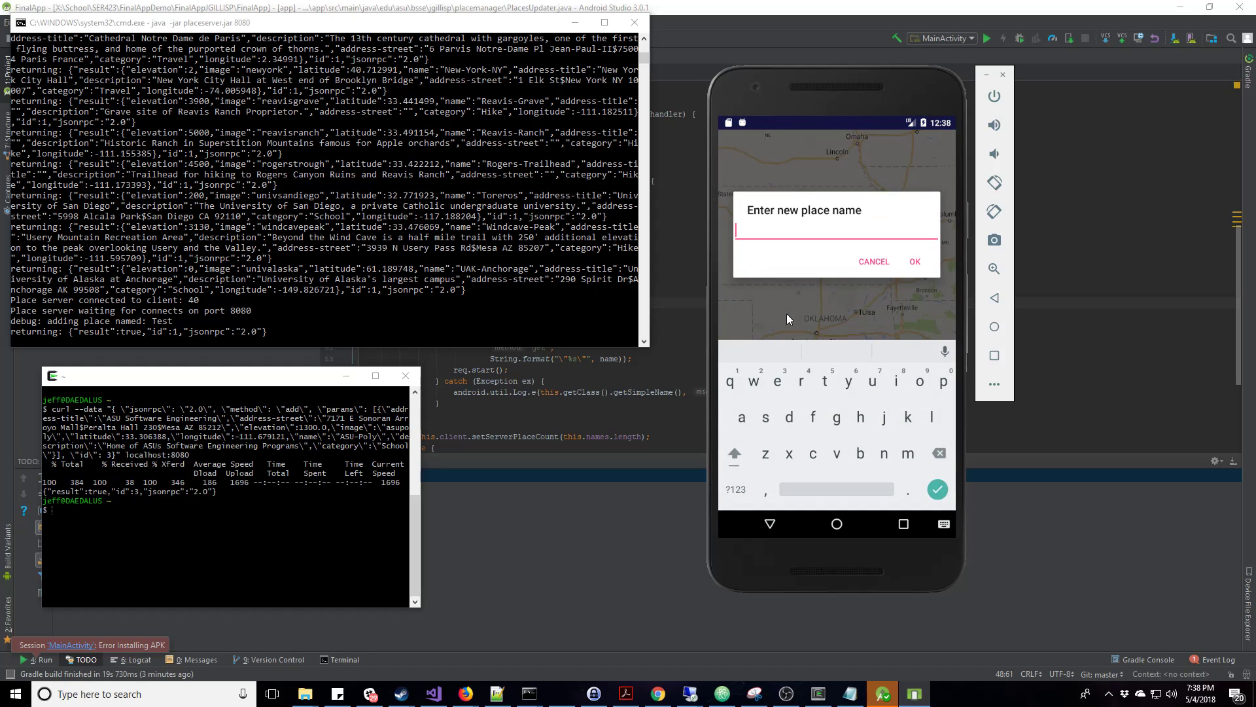
pyautogui.write('Dallas')
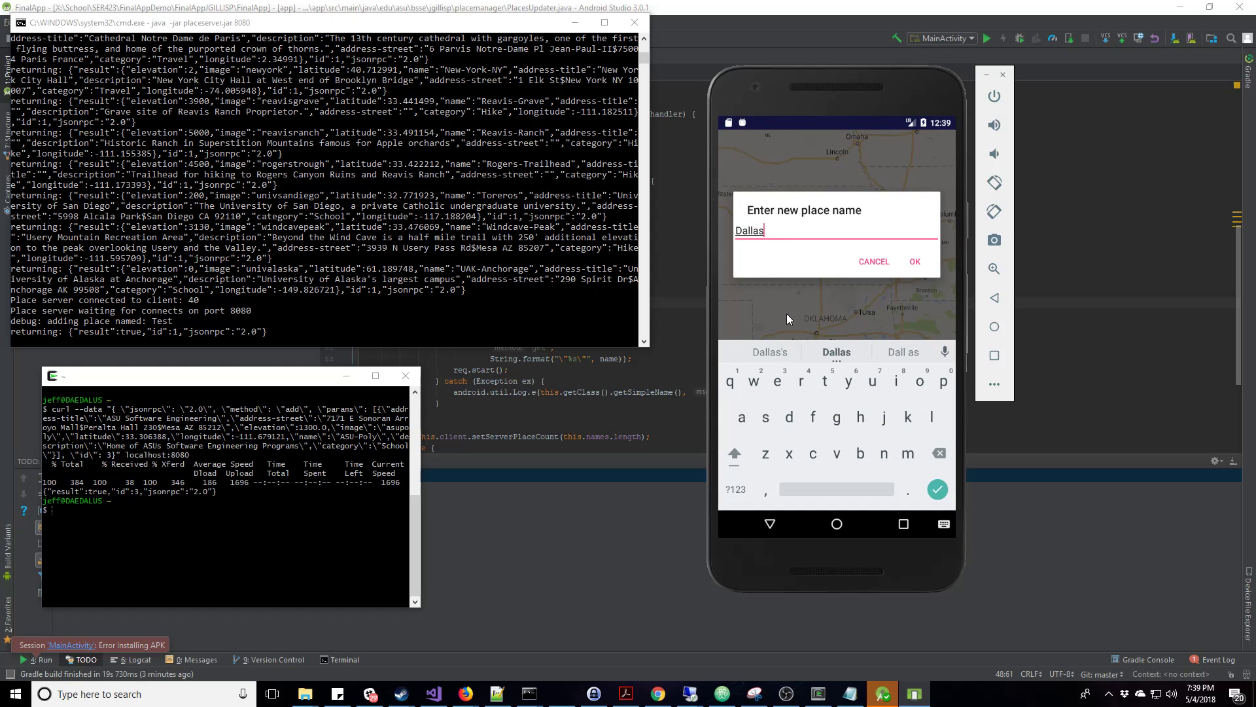
pyautogui.click(916, 272)
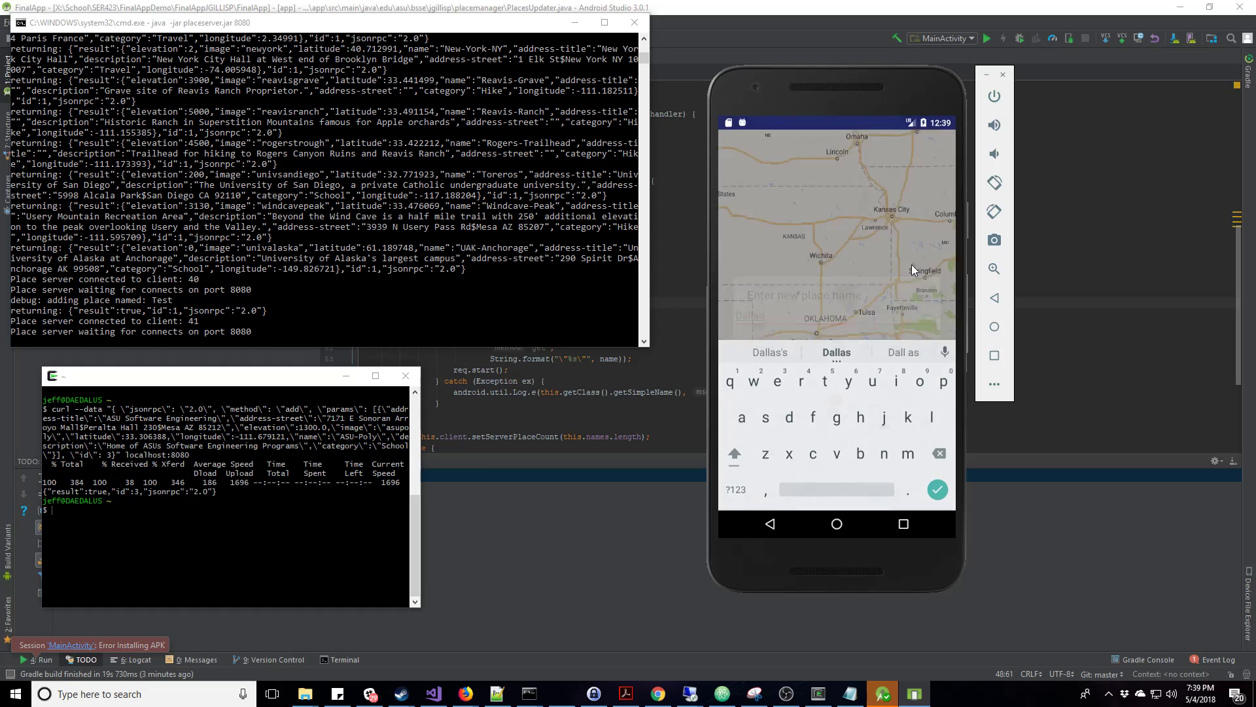